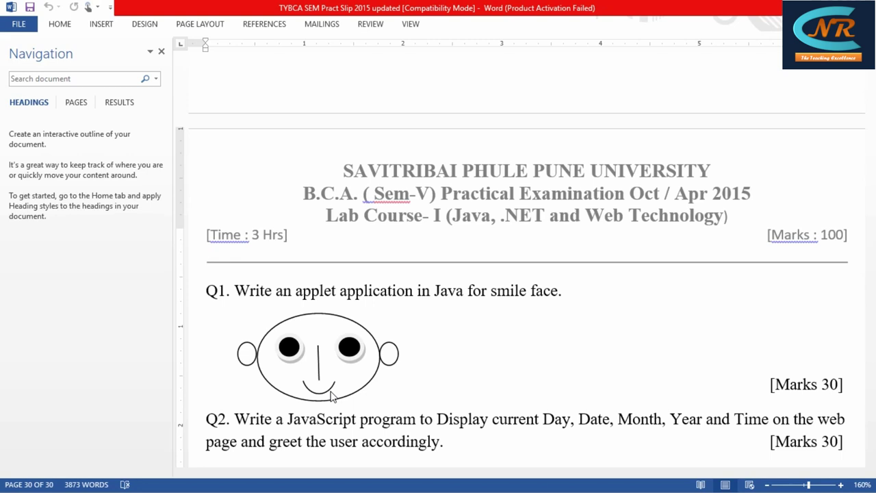
Step: Open the Run box from the Word exam slip showing the smile-face applet question
key(super+r)
Step: Launch Notepad from the Run box and maximize its window
text(notepad)
key(Return)
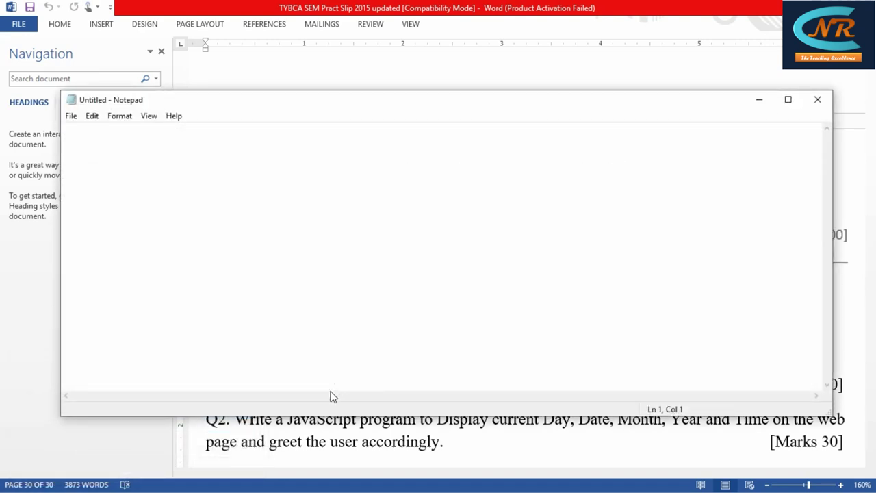
click(789, 99)
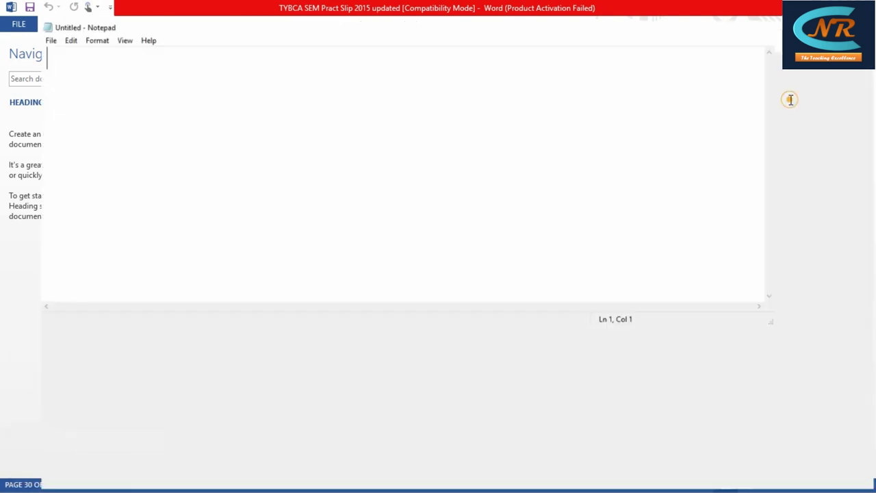
Step: Write the java.applet.* and java.awt.* imports and the 'public class Face extends Applet' declaration
text(import)
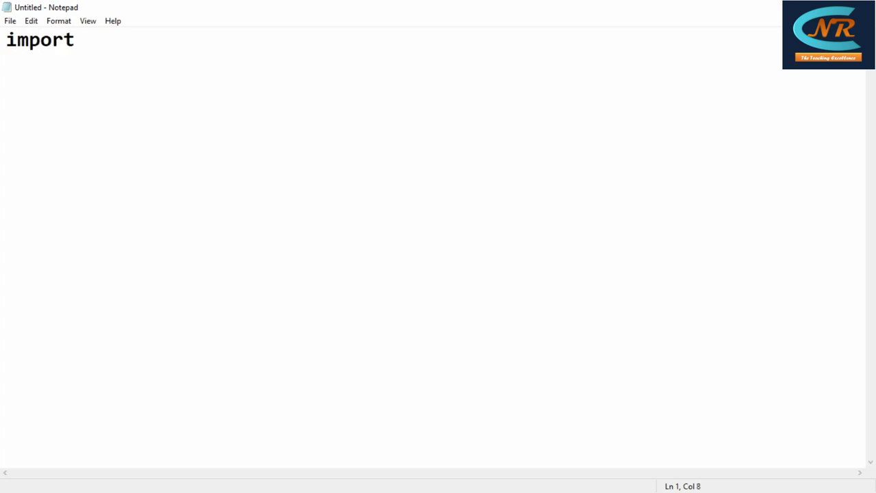
text( java.)
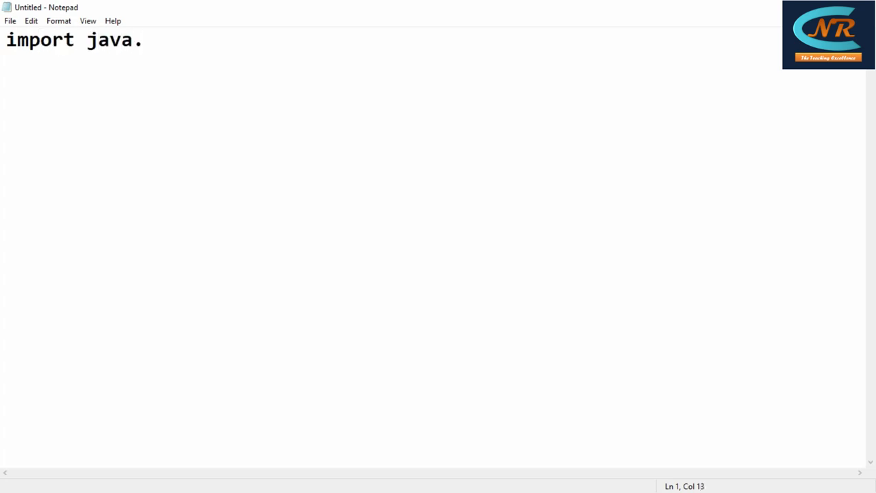
text(applet.*;)
key(Return)
text(import java.awt)
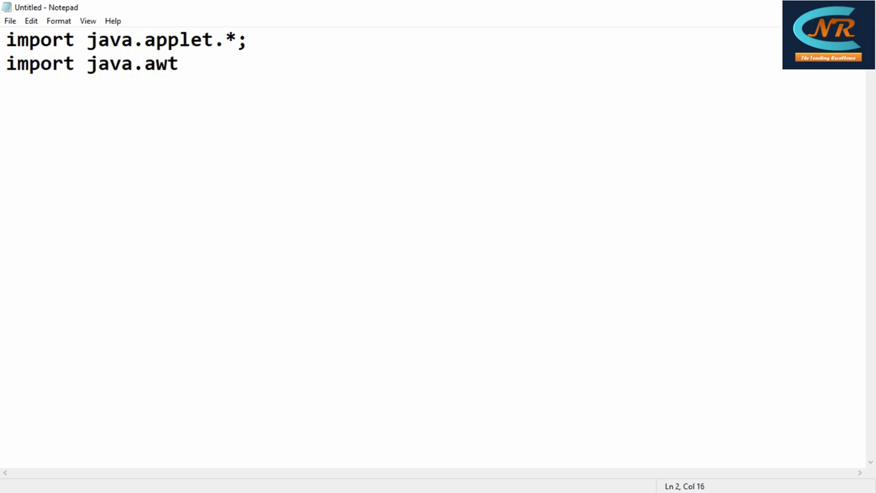
text(.)
text(*;)
key(Return)
key(Return)
text(public)
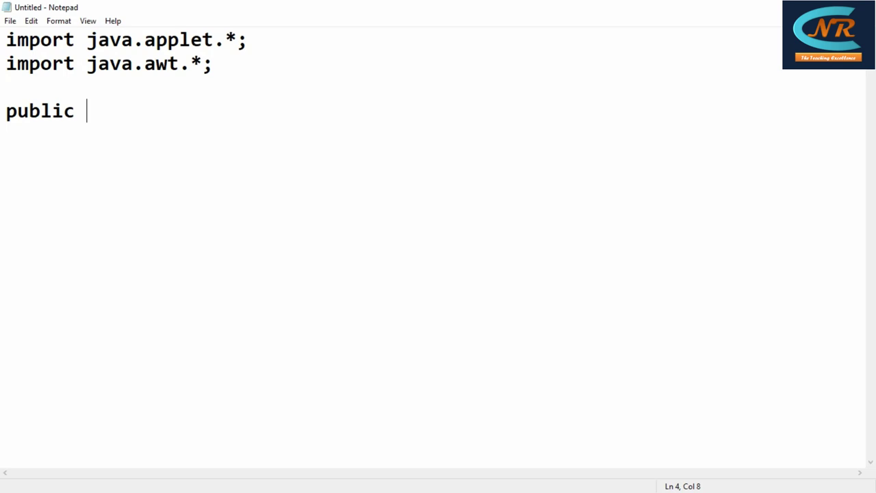
text(class)
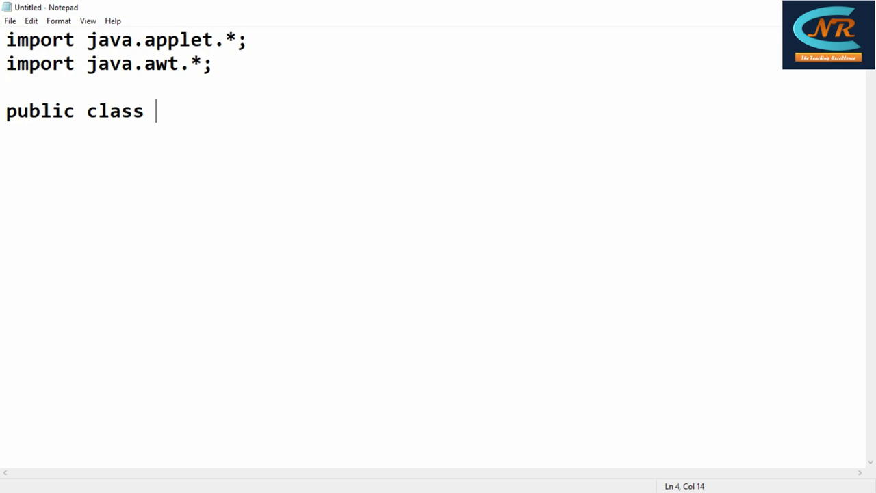
text(F)
text(ace )
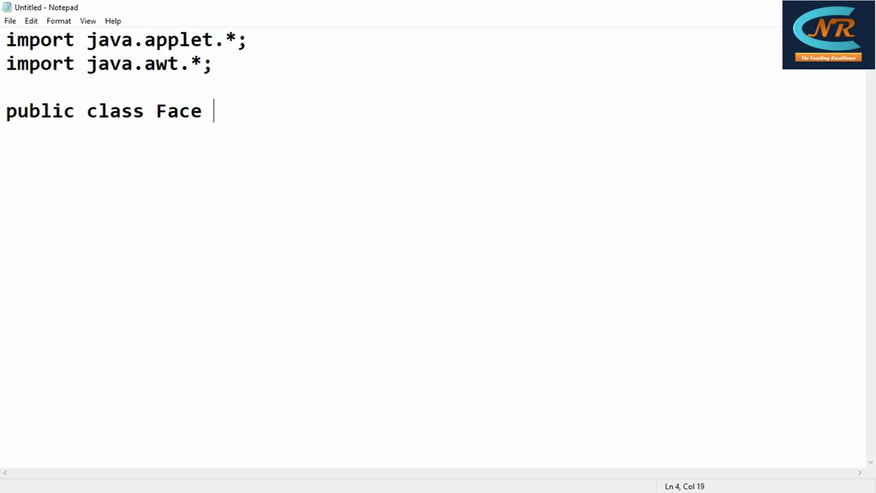
text(exte)
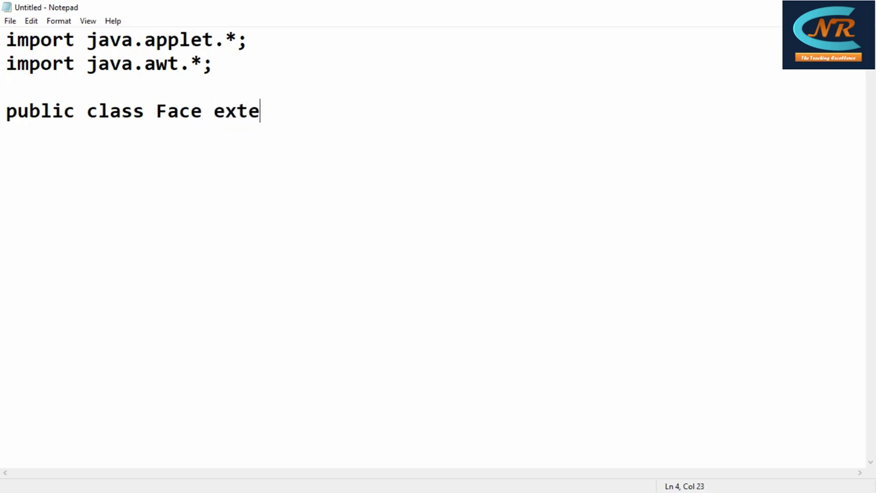
text(nds Applet)
key(Return)
Step: Open the class body and add an indented public void paint(Graphics g) header with its opening brace
text({)
key(Return)
key(Tab)
text(public void paint()
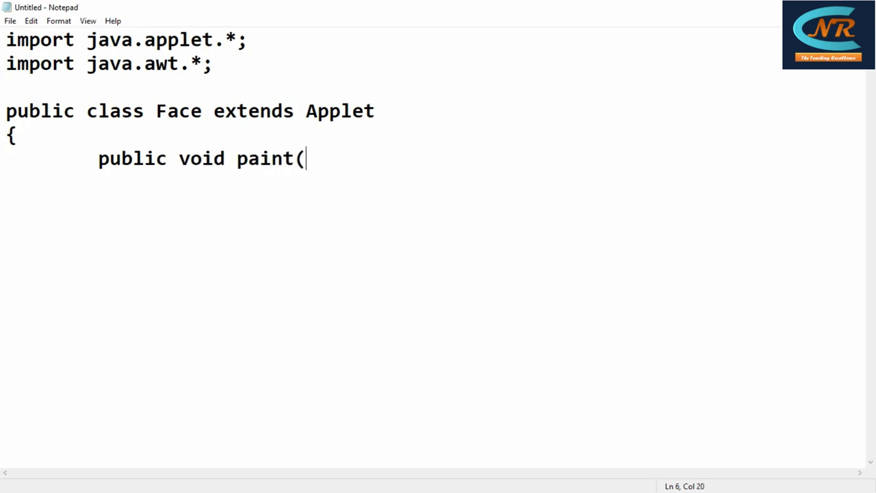
text(Graphics g))
key(Return)
key(Tab)
text({)
key(Return)
Step: Add an empty g.drawOval(); statement and close both the paint method and the class
key(Tab)
key(Tab)
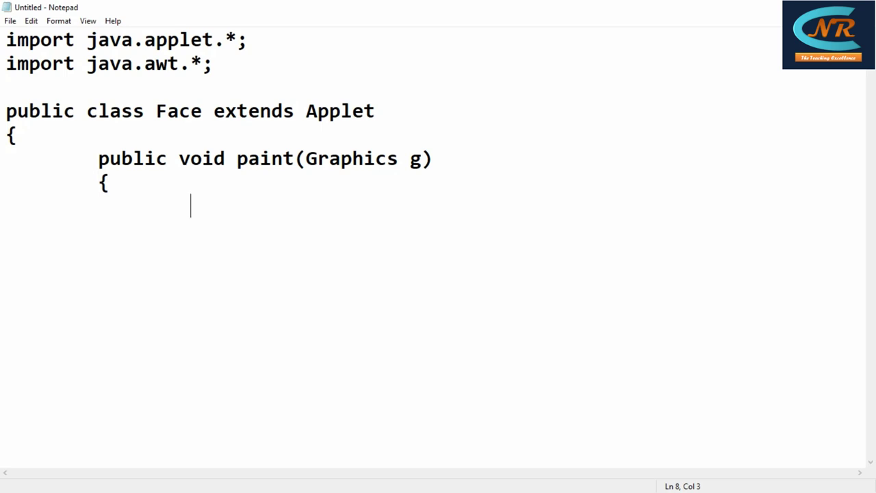
text(g)
text(.)
text(drawOval()
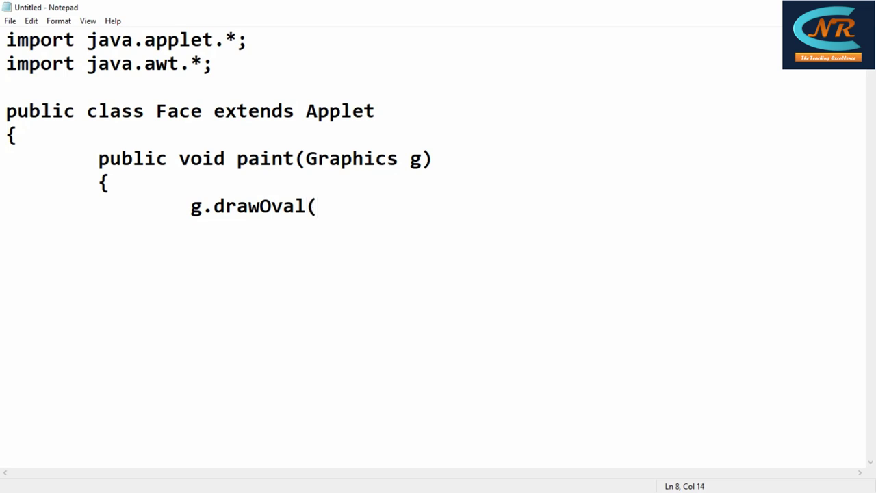
text();)
key(Return)
key(Tab)
text(})
key(Return)
text(})
key(Return)
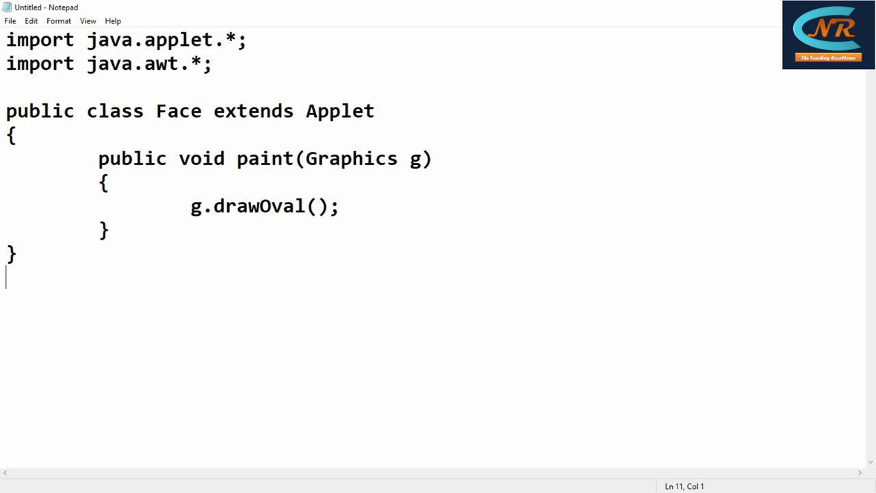
key(super)
text(p)
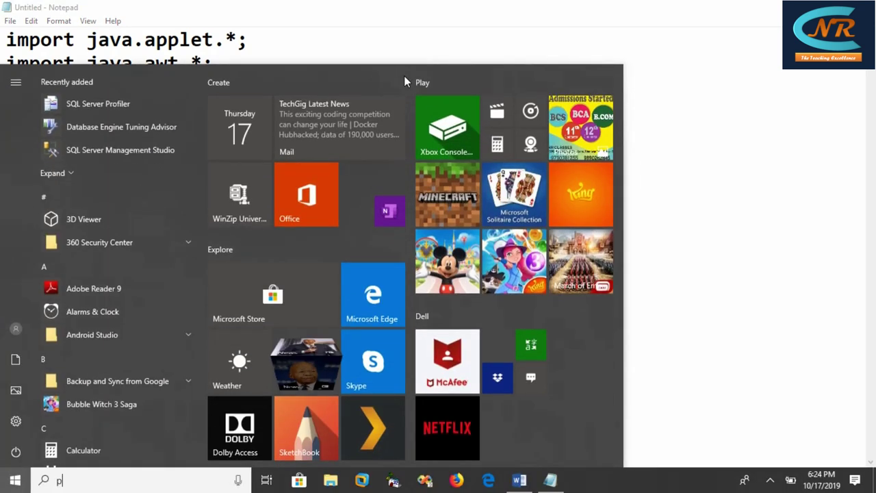
text(aint)
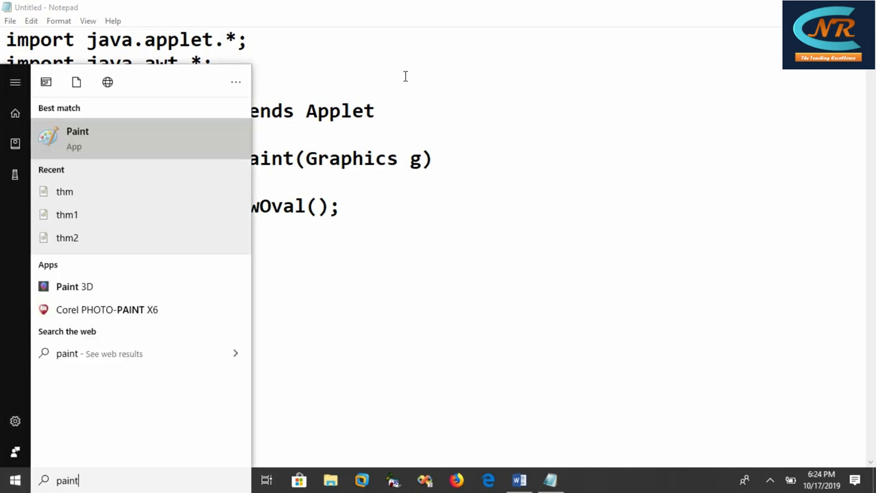
Step: Sketch a 218 × 179 px reference ellipse on a blank Paint canvas
key(Return)
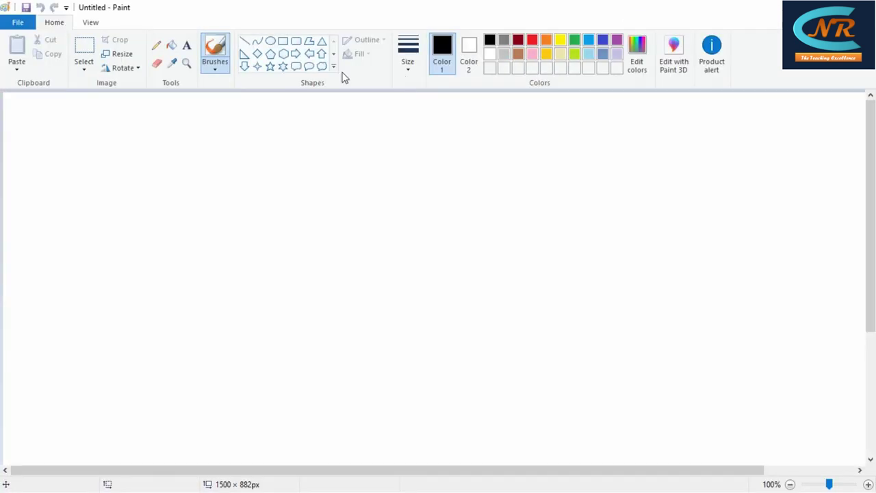
click(271, 42)
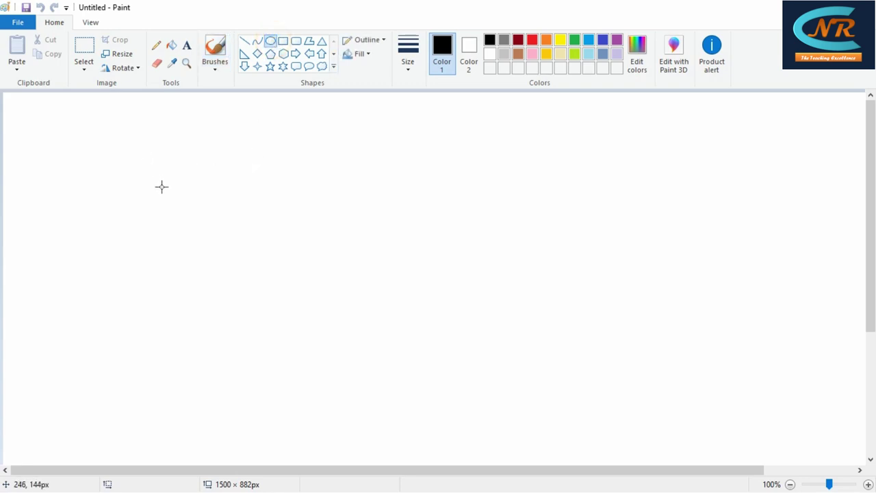
drag(200, 214, 318, 323)
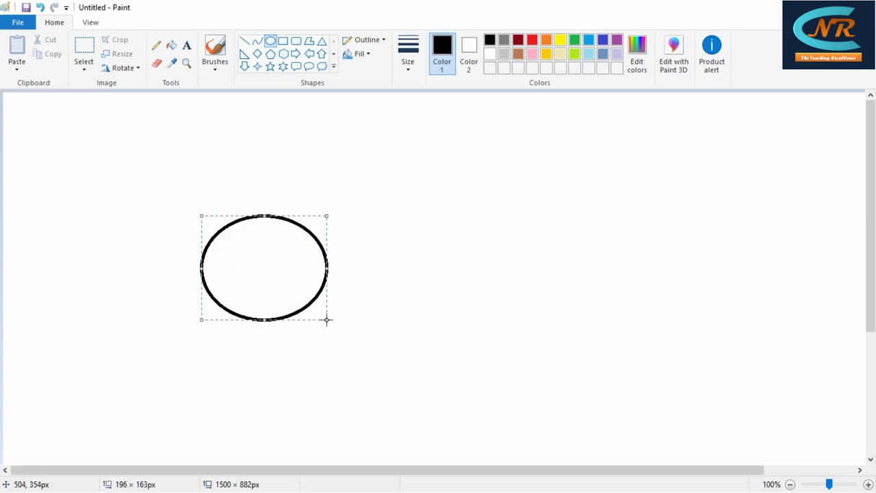
drag(326, 320, 340, 329)
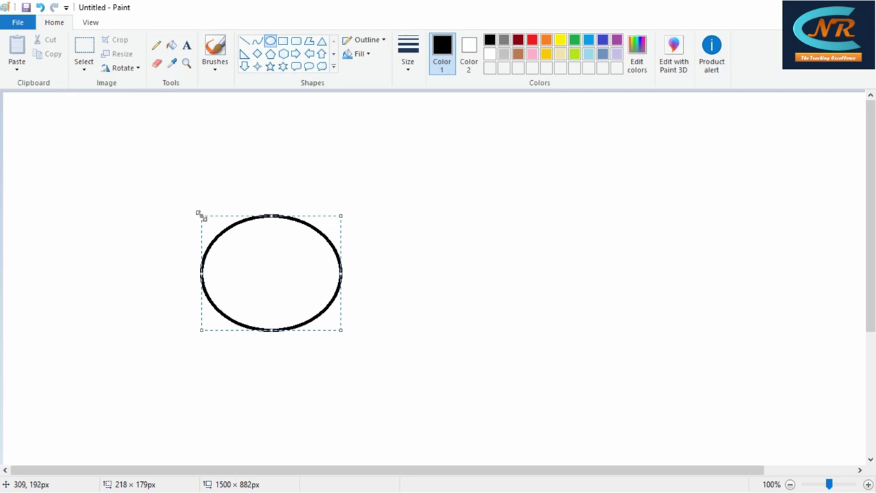
key(alt+Tab)
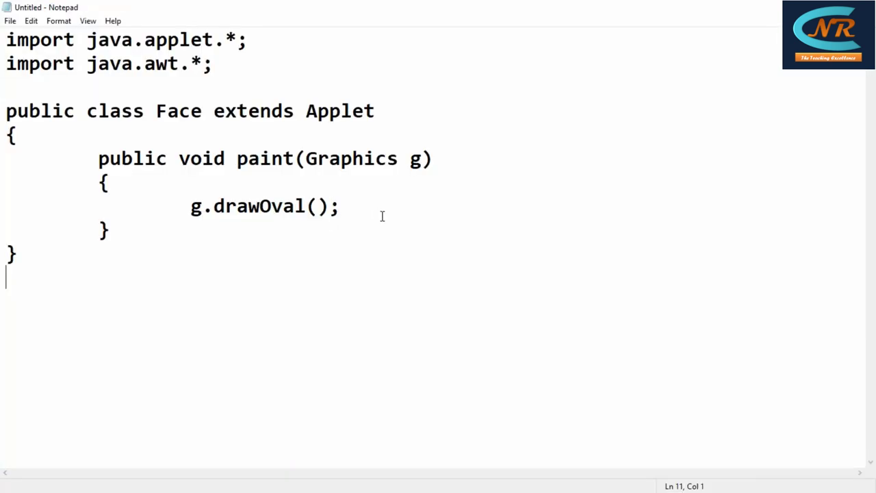
Step: Set the head call to g.drawOval(310,192,229,184), matching a 229 × 184 px Paint ellipse, with an indented line below
click(319, 206)
text(310,192,)
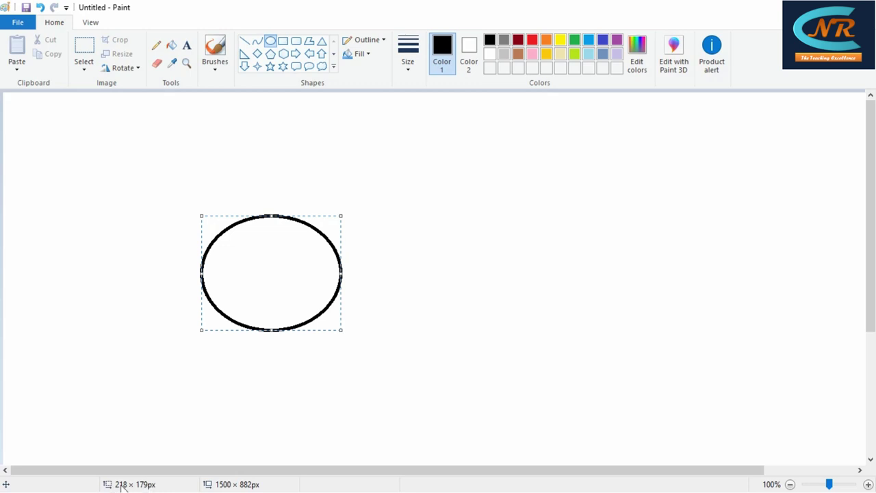
key(alt+Tab)
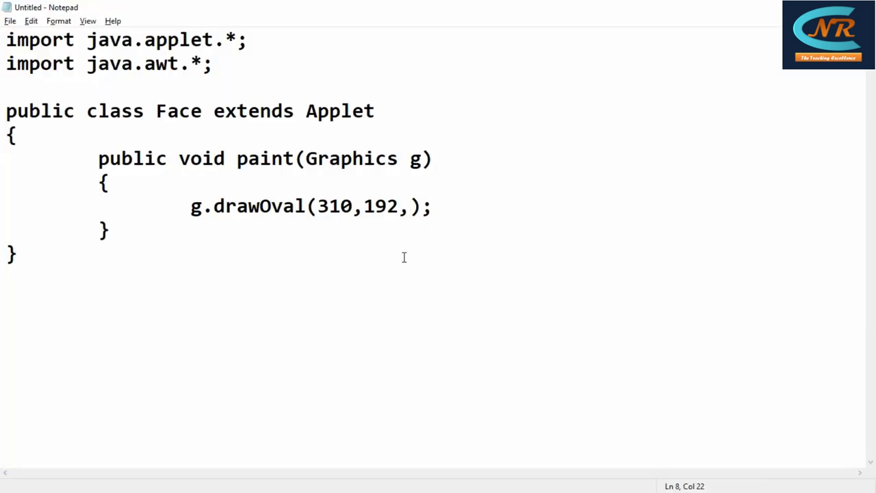
key(alt+Tab)
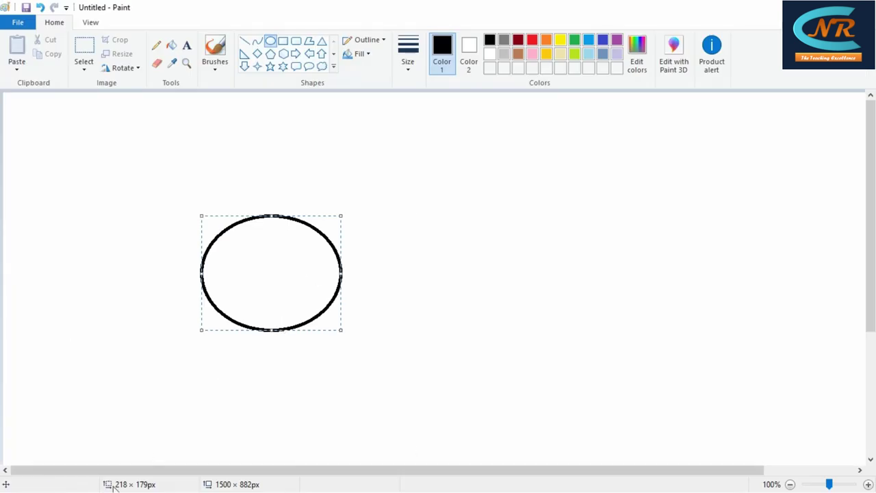
mouse_move(341, 330)
mouse_down()
mouse_move(382, 360)
mouse_move(374, 394)
mouse_move(376, 276)
mouse_move(347, 332)
mouse_move(345, 449)
mouse_move(348, 303)
mouse_move(348, 333)
mouse_up()
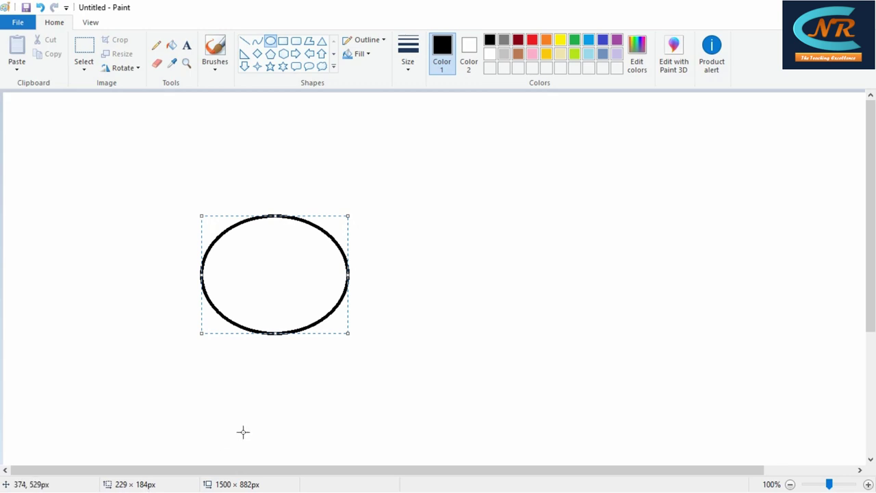
text(229,184);)
key(Right)
key(Right)
key(Return)
key(Tab)
key(Tab)
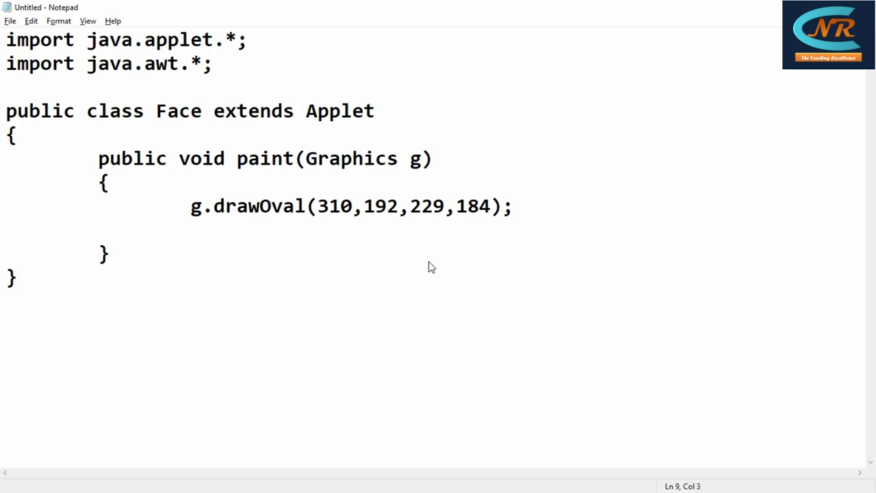
key(ctrl+s)
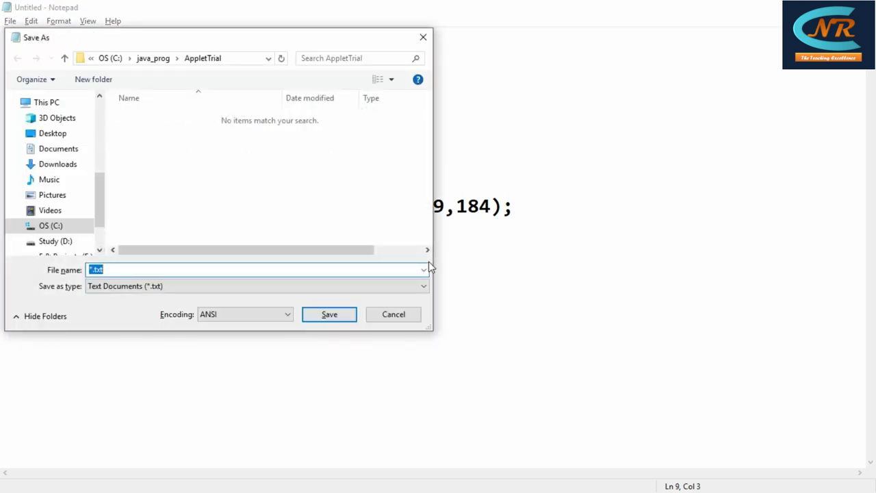
Step: Create a new Applet folder on drive C and open it in the Save As dialog
click(54, 227)
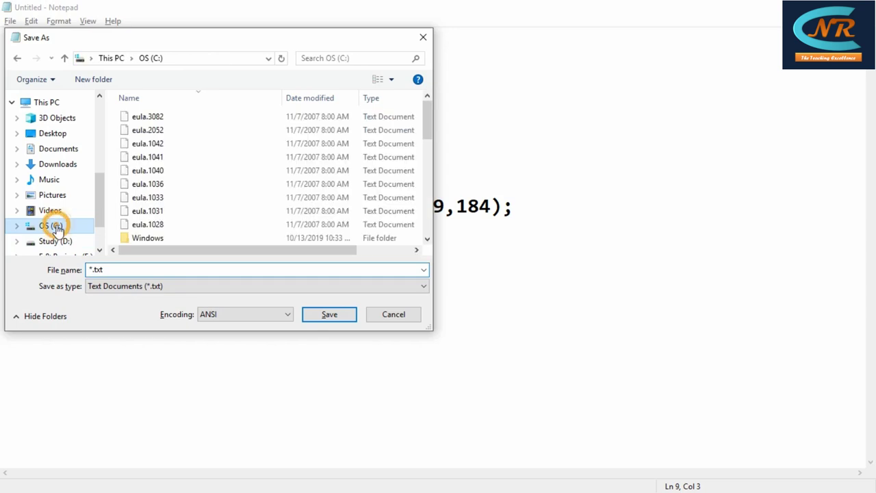
click(171, 251)
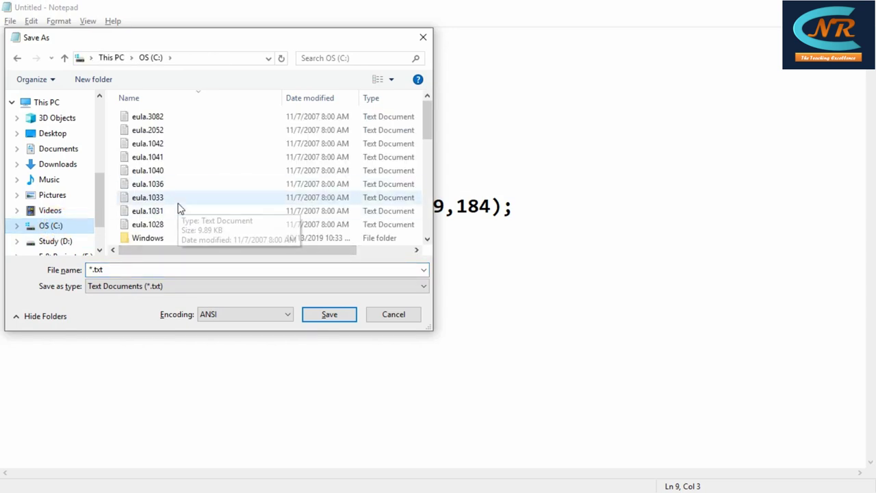
drag(425, 128, 431, 267)
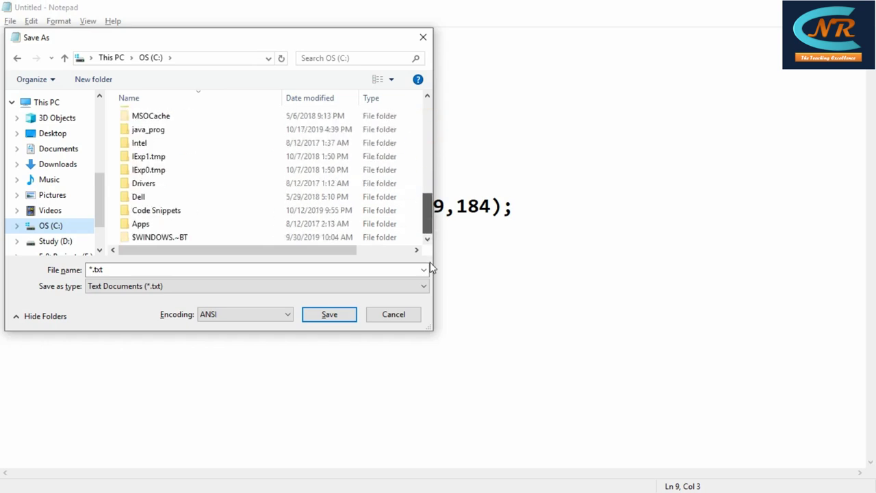
key(ctrl+shift+n)
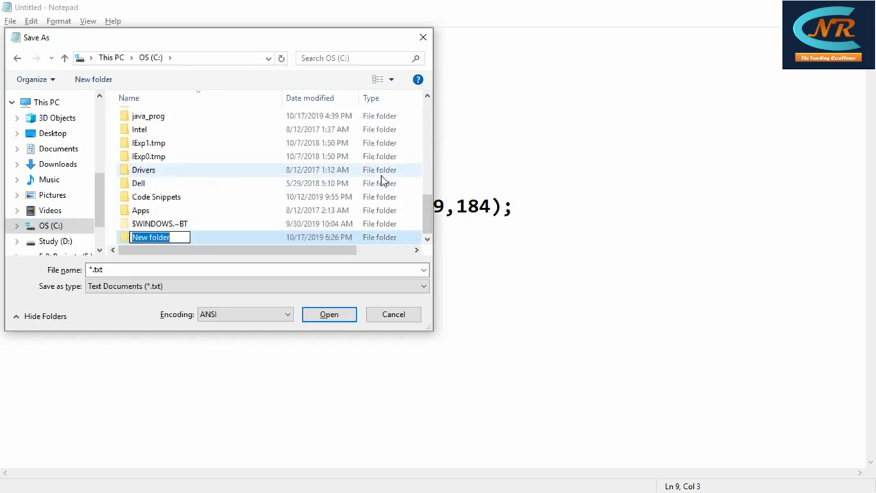
text(Applet)
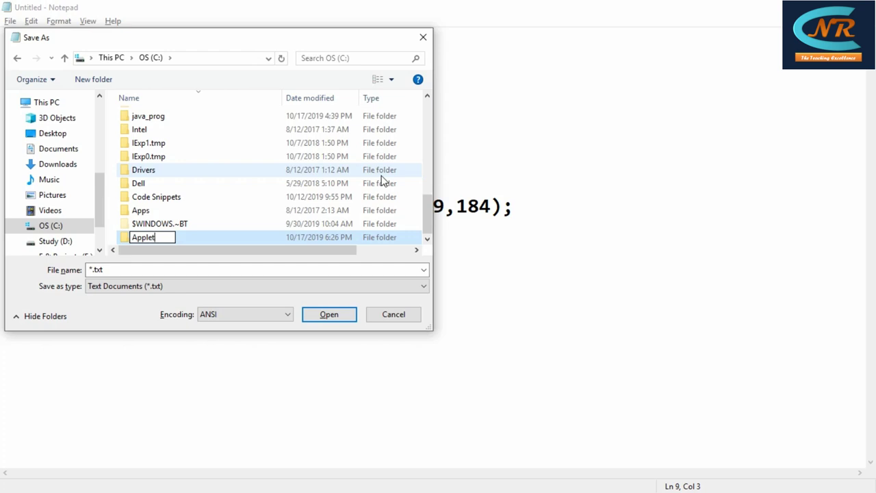
key(Return)
key(Return)
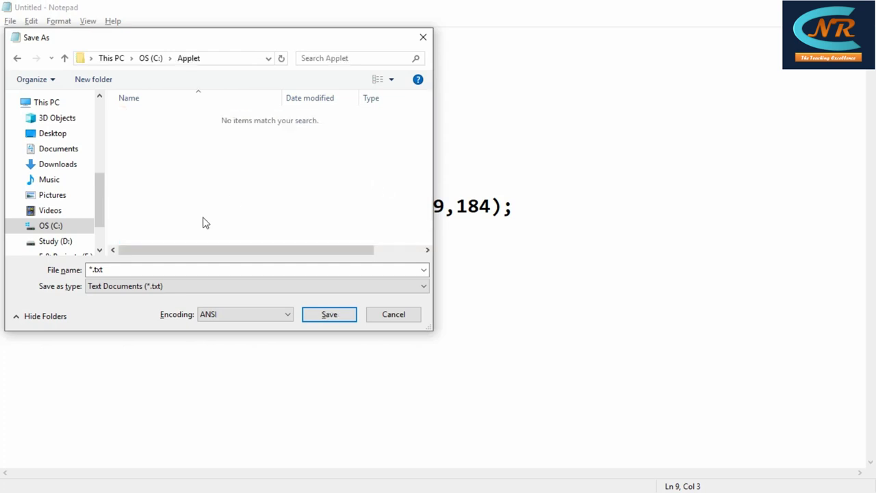
Step: Save the code as Face.java with the file type set to All Files
double_click(176, 272)
drag(135, 41, 456, 63)
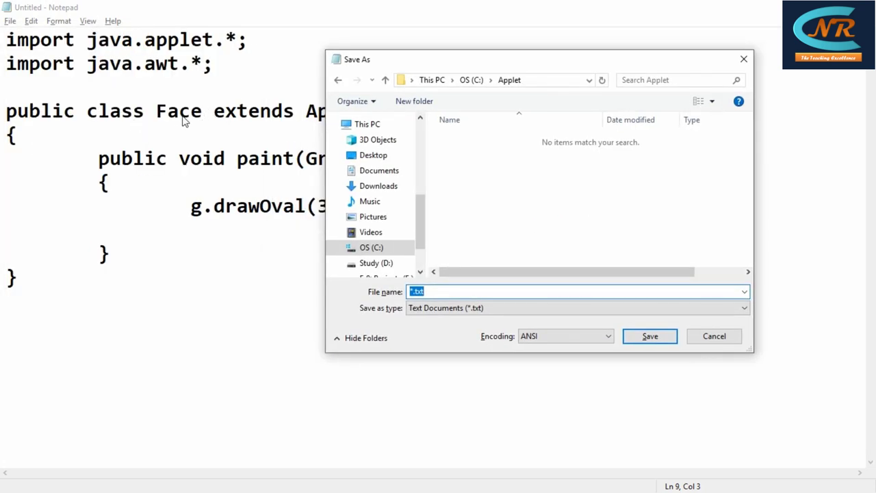
text(Face.)
text(java)
key(Tab)
key(alt+Down)
key(Down)
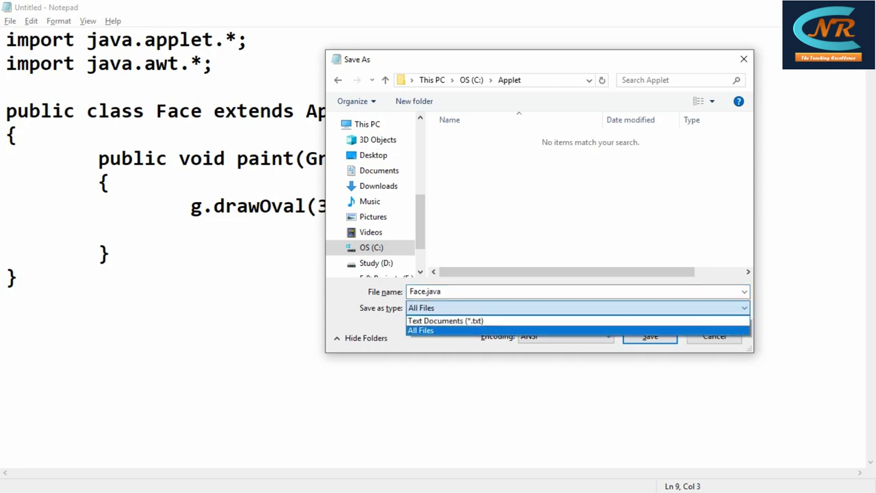
key(Return)
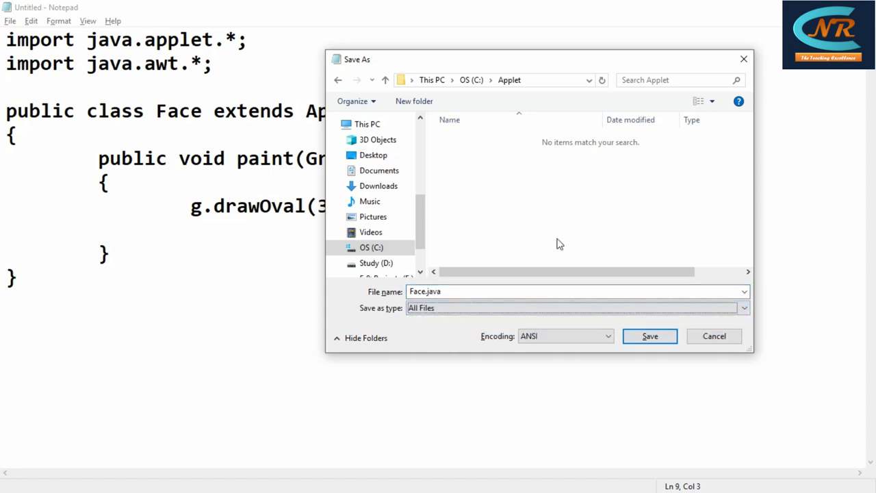
key(Return)
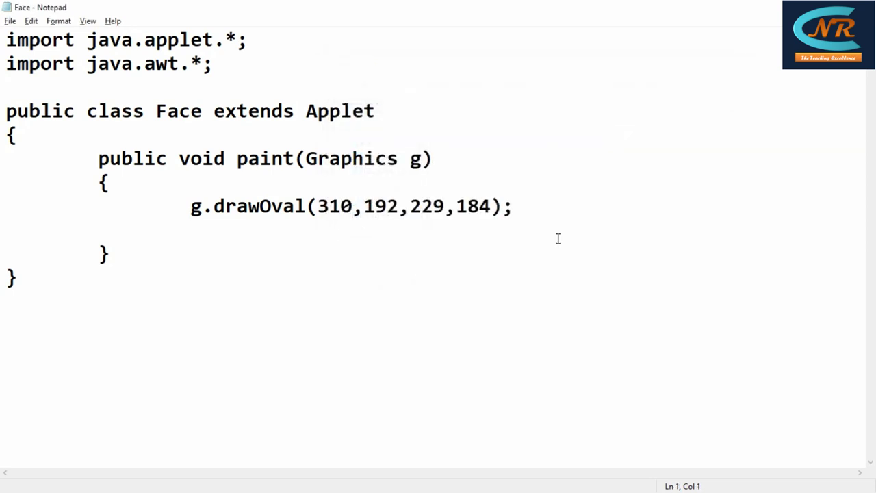
Step: In a second Notepad, type <html> and an applet tag with code=Face.class width=600 height=600
key(super+r)
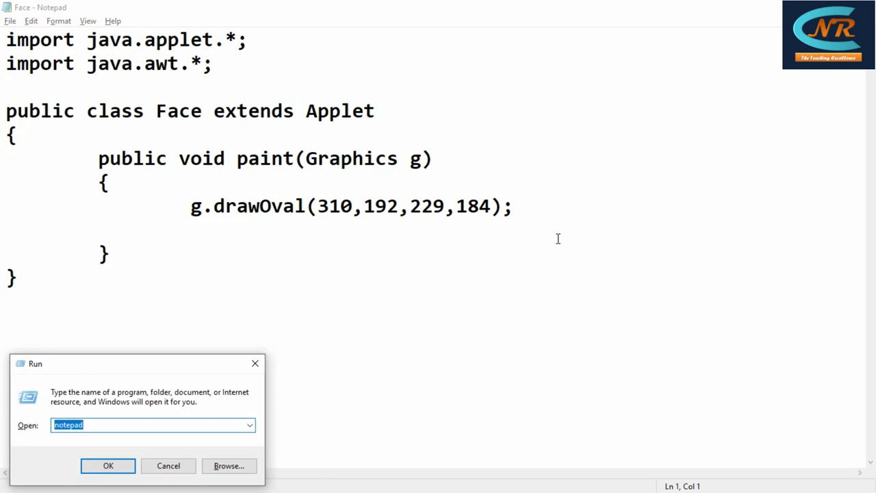
key(Return)
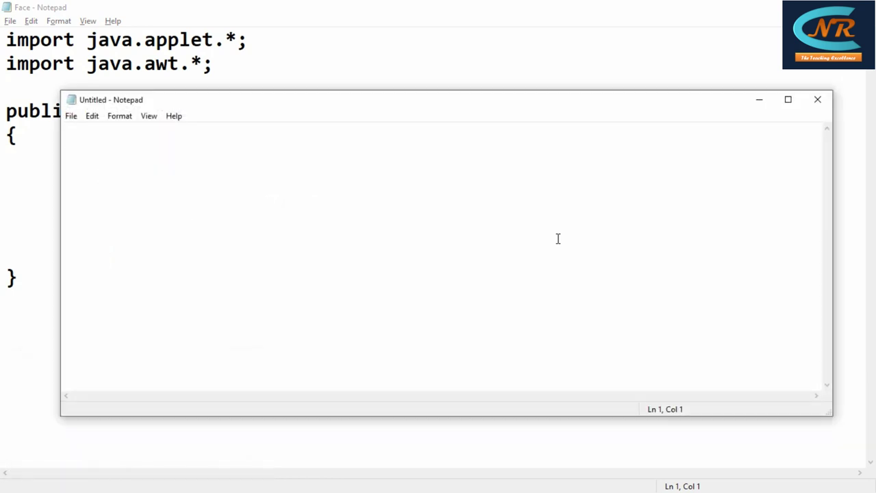
text(<html>)
key(Return)
text(<ap)
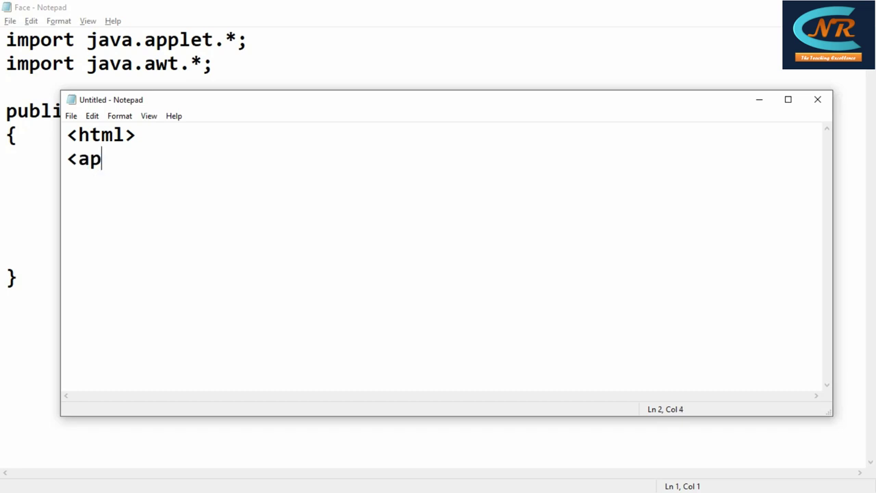
text(plet code=Face.)
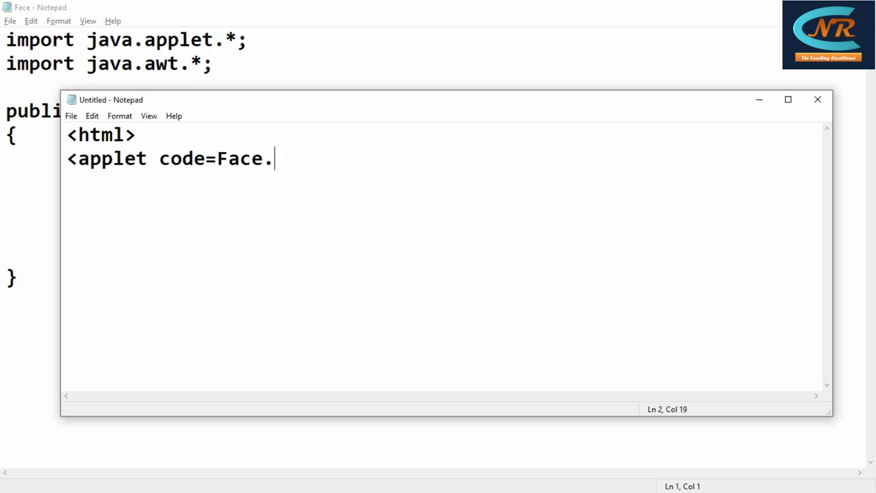
text(class )
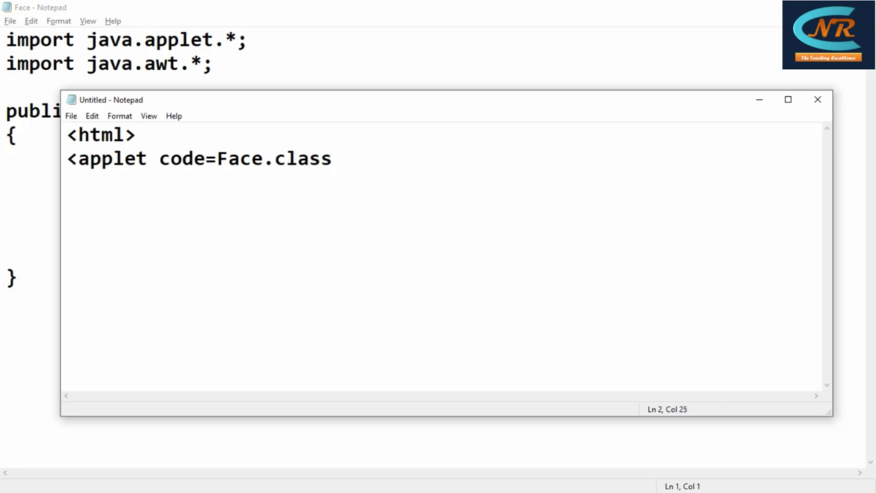
text(width=1)
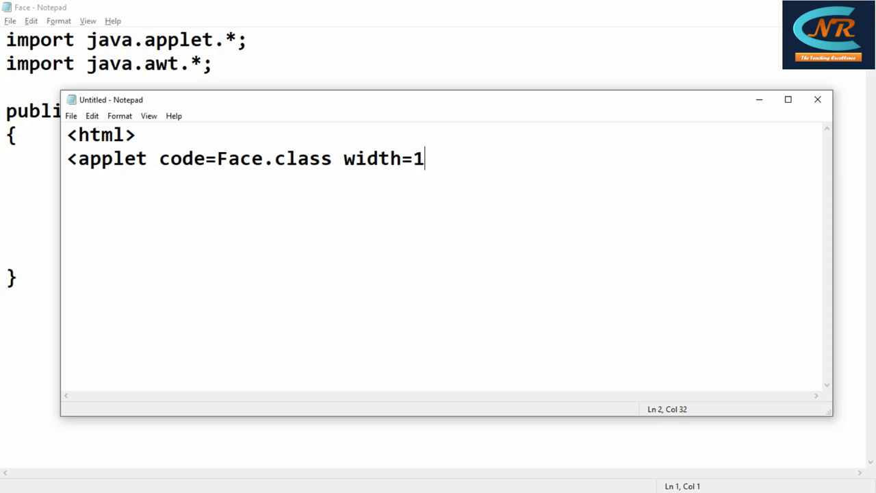
key(BackSpace)
text(40)
key(BackSpace)
key(BackSpace)
text(600)
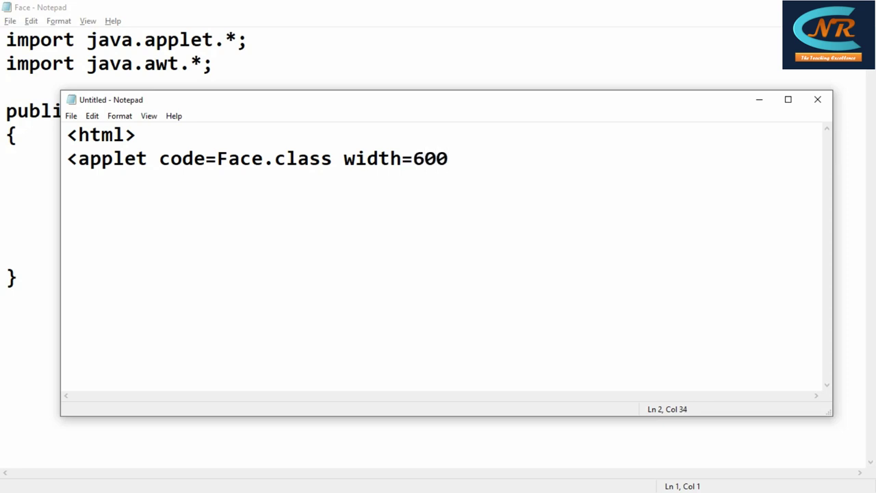
text( he)
text(ight=600><applet>)
Step: Add the closing </html> tag and correct the applet's closing tag to </applet>
key(Return)
text(</)
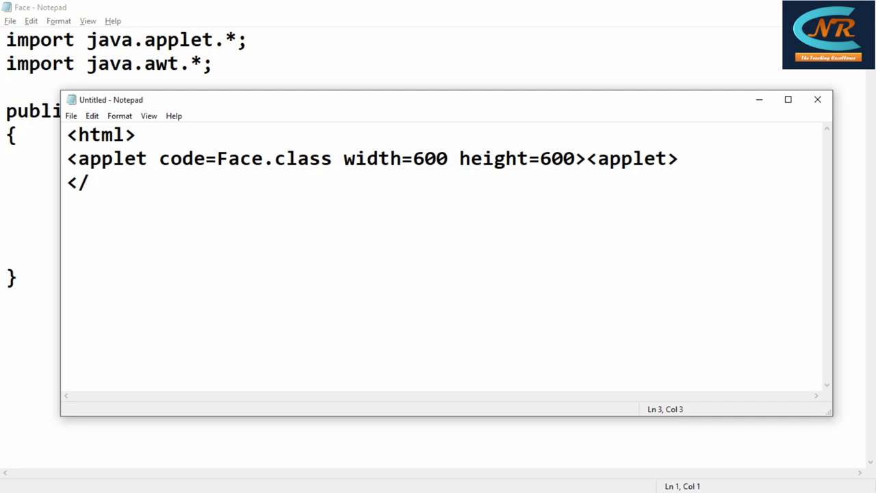
text(html>)
key(Left)
key(Up)
key(Right)
key(Right)
key(Right)
key(Right)
key(Right)
key(Right)
key(Right)
key(Right)
key(Right)
key(Right)
key(Right)
key(Right)
key(Right)
text(/)
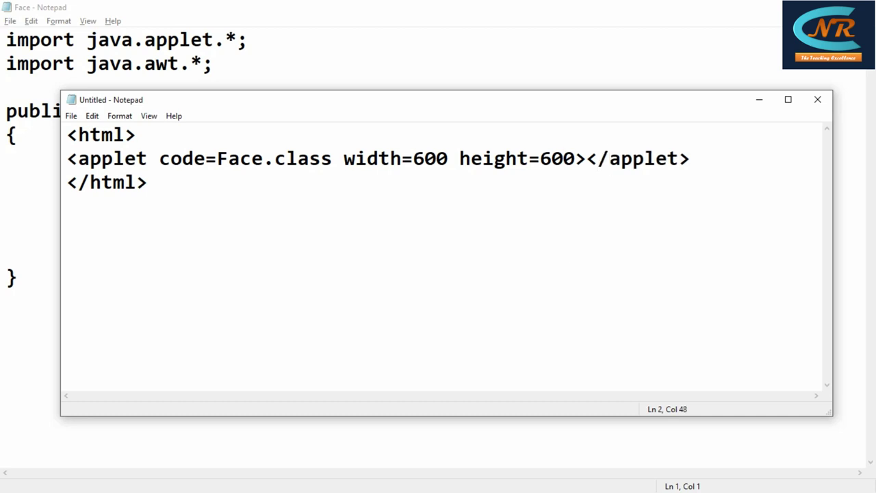
key(ctrl+s)
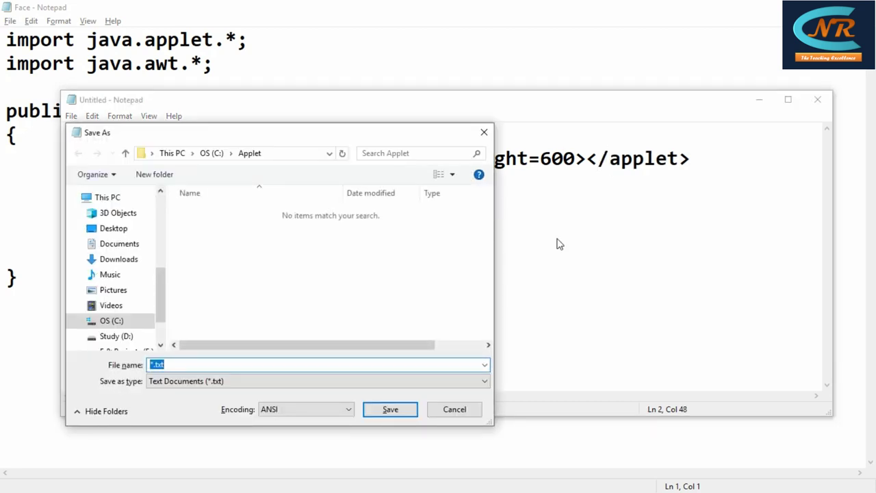
Step: Save the HTML page as face.html in C:\Applet with the All Files type
text(face.)
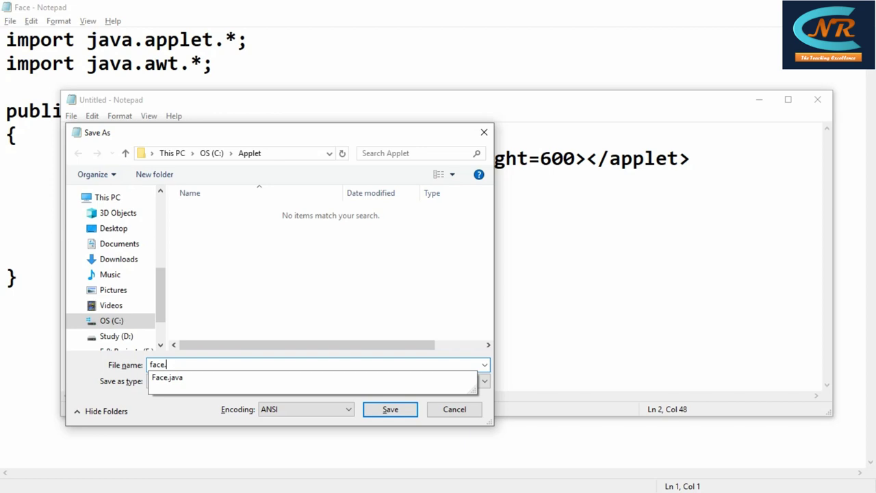
text(html)
key(Tab)
key(alt+Down)
key(Down)
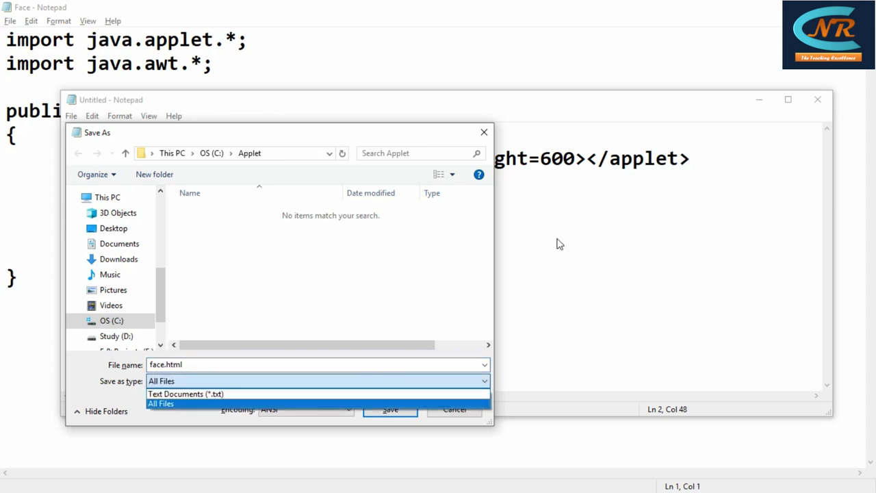
key(Return)
key(Return)
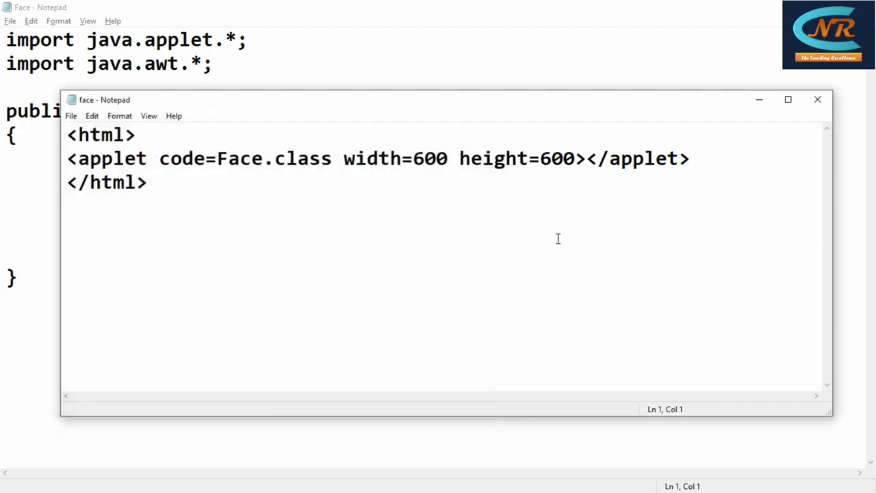
key(alt+Tab)
key(alt+shift+Tab)
key(super+r)
Step: Open Command Prompt, change to C:\Applet and list its files
text(cmd)
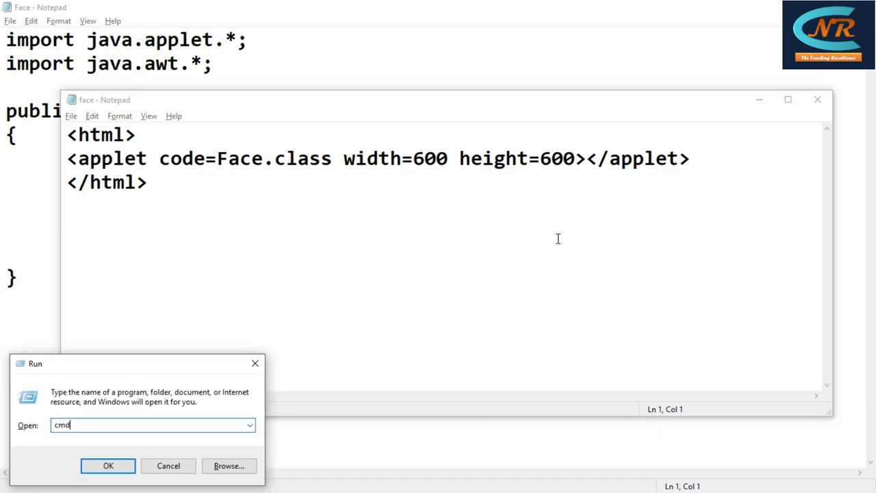
key(Return)
text(cd )
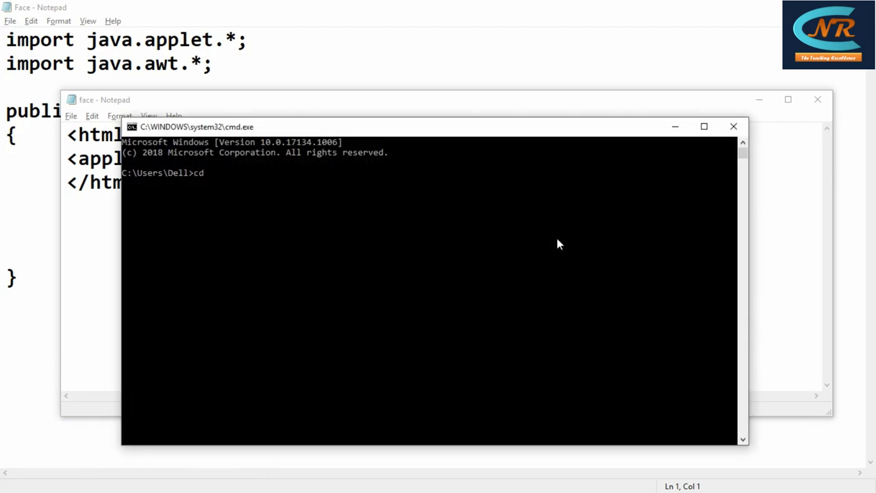
text(C:)
key(Return)
key(Up)
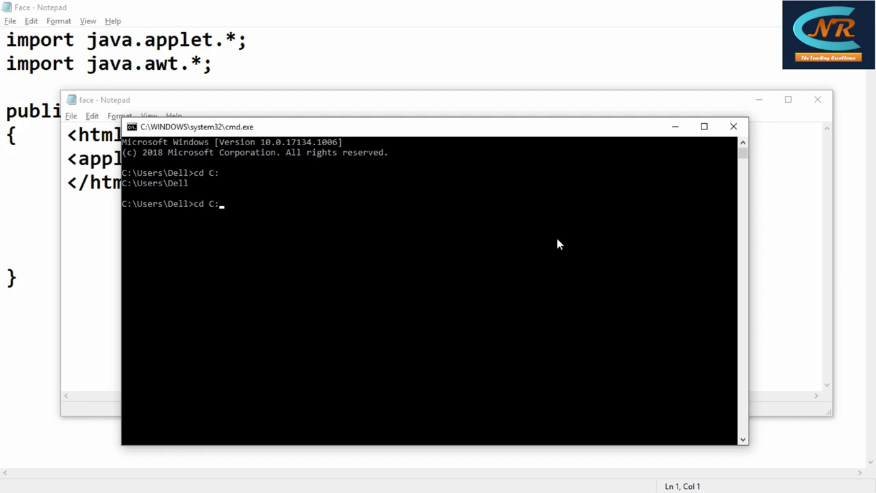
text(\)
key(Return)
text(cd Applet)
key(Return)
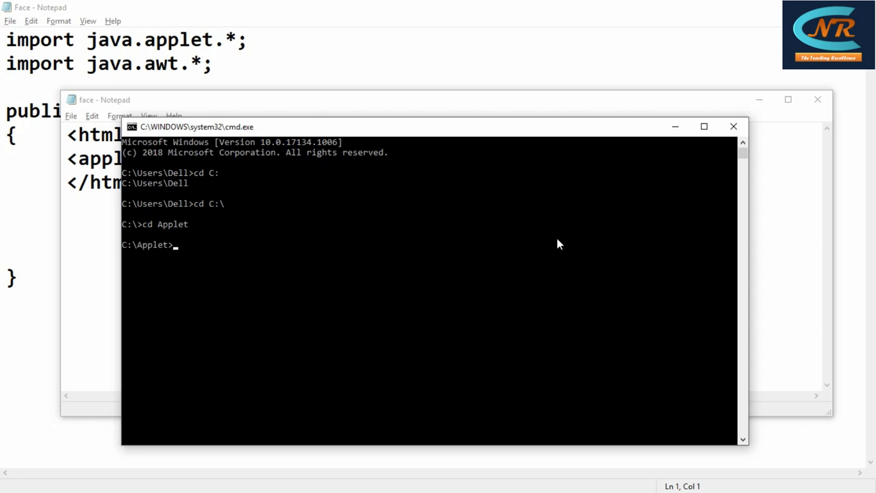
text(dir)
key(Return)
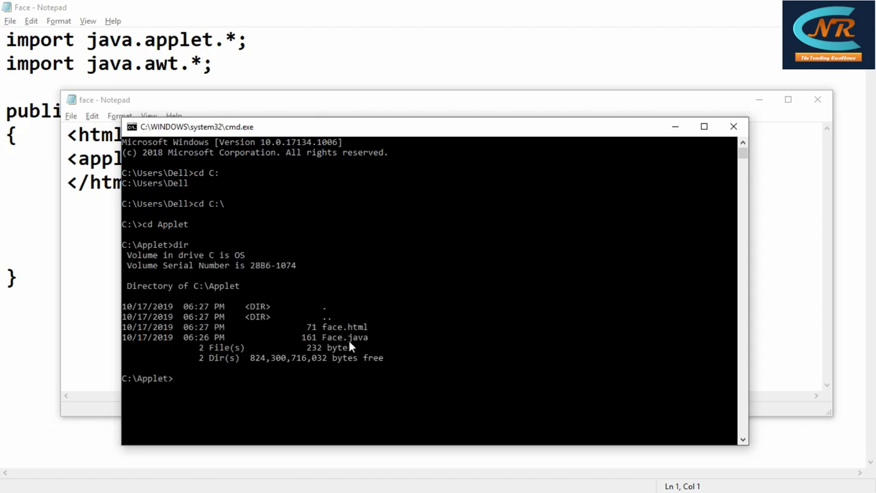
Step: Compile Face.java with javac, confirm Face.class appears, and enter appletviewer face.html
text(java )
text( Face)
key(Tab)
key(Tab)
key(Return)
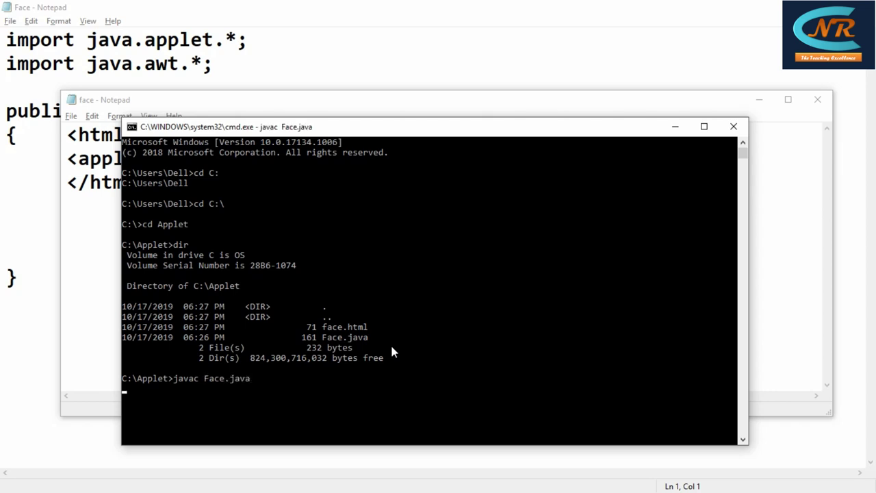
text(dir)
key(Return)
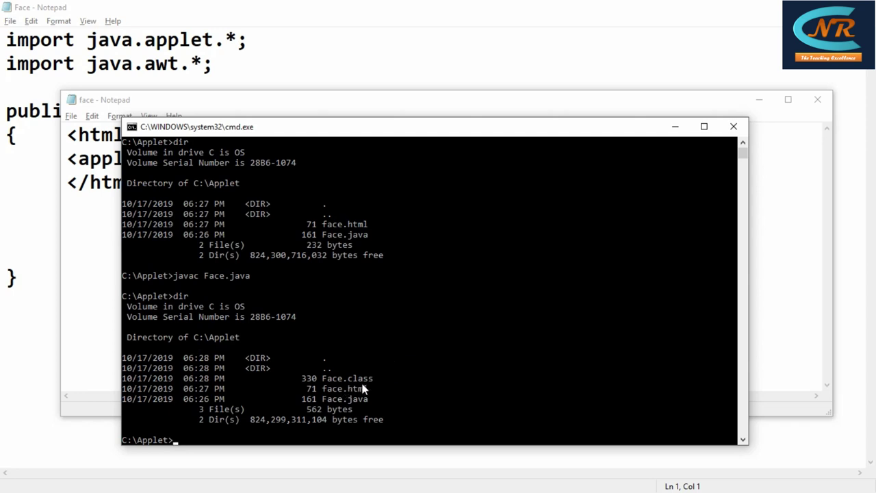
click(704, 127)
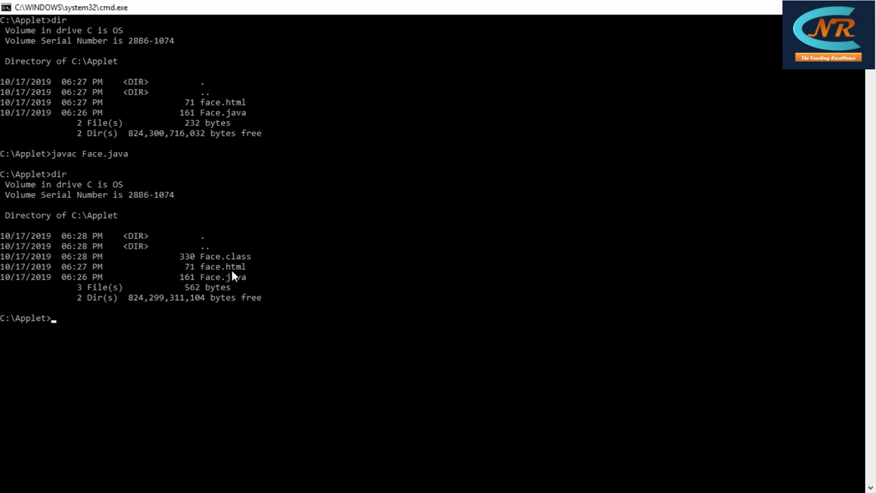
text(applet)
text(vi)
text(ewer face.html)
Step: Run face.html in Applet Viewer, compare its head oval with the Paint sketch, then close the viewer
key(Return)
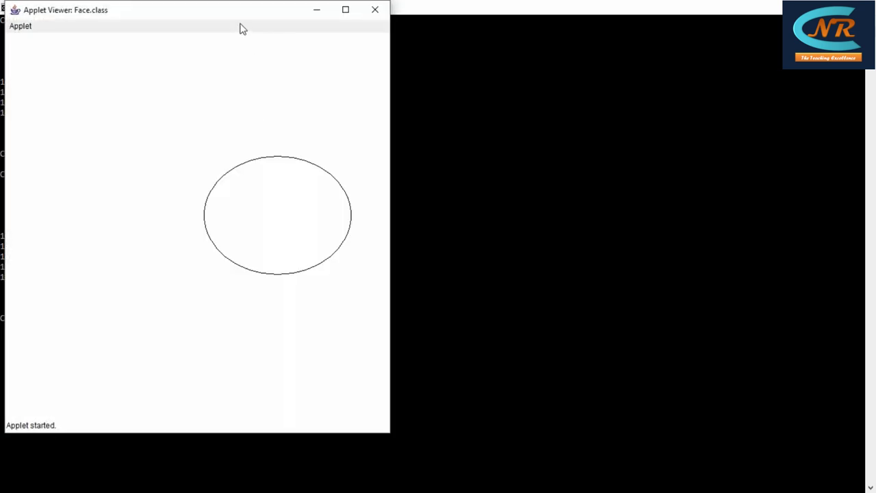
click(344, 9)
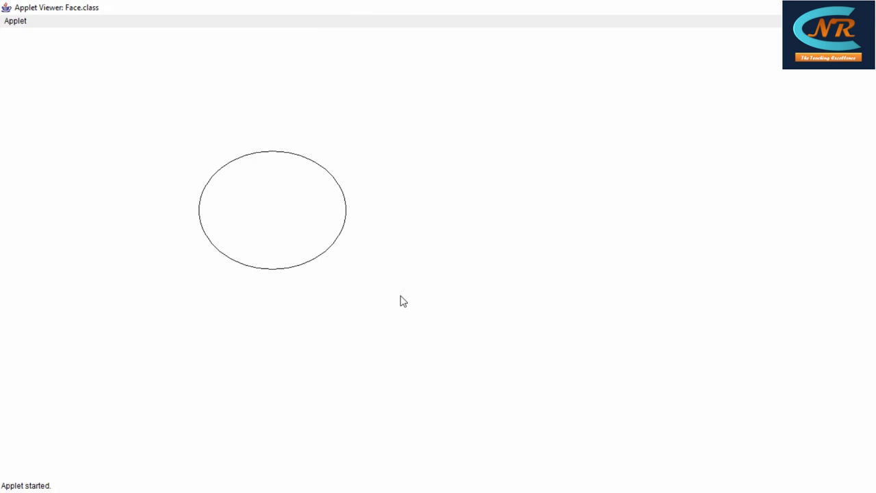
key(alt+Tab)
key(alt+Tab)
key(alt+Tab)
key(alt+Tab)
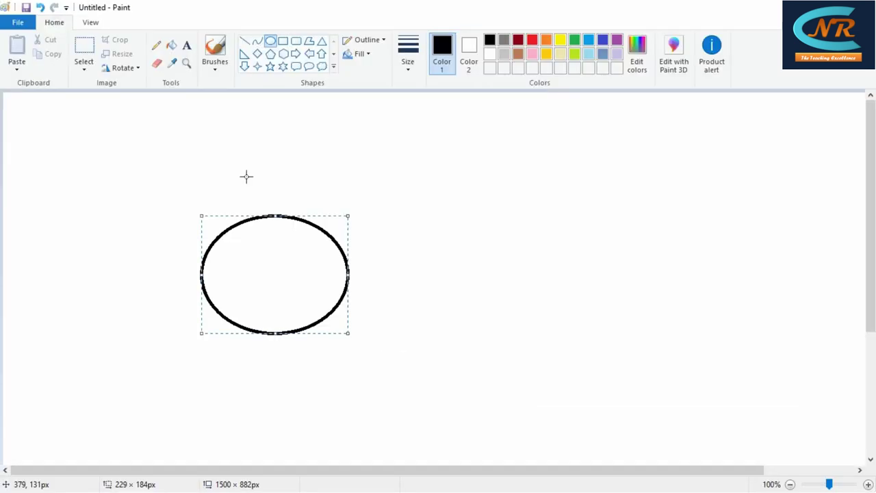
key(alt+Tab)
key(alt+Tab)
key(alt+shift+Tab)
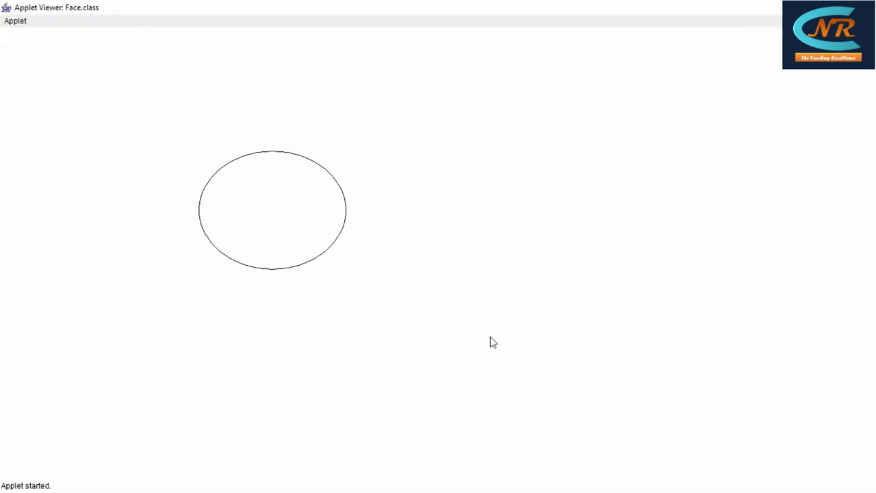
double_click(392, 6)
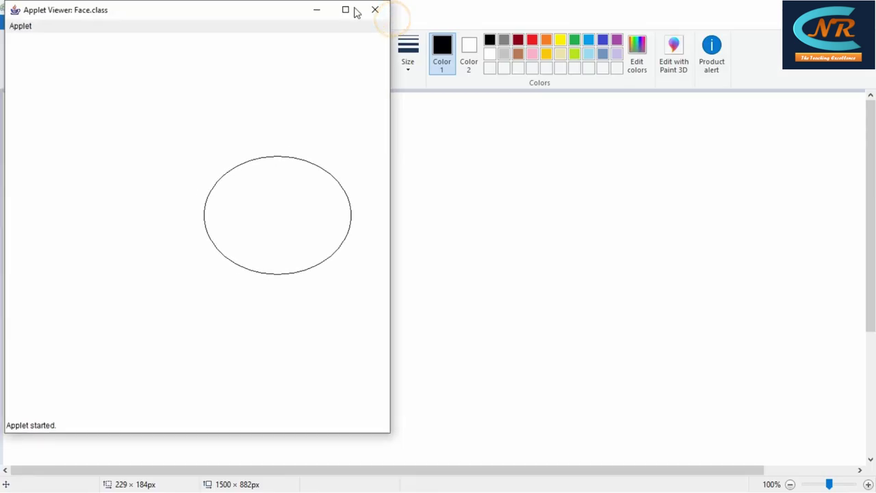
drag(238, 13, 632, 114)
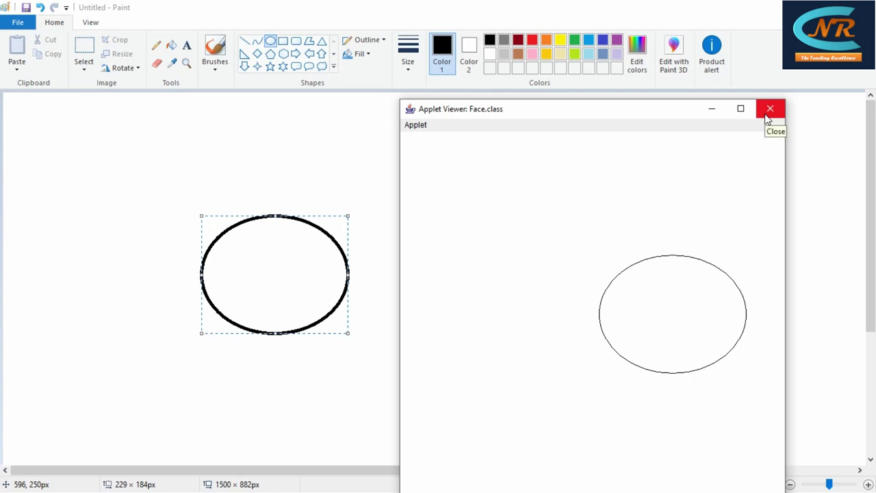
click(767, 115)
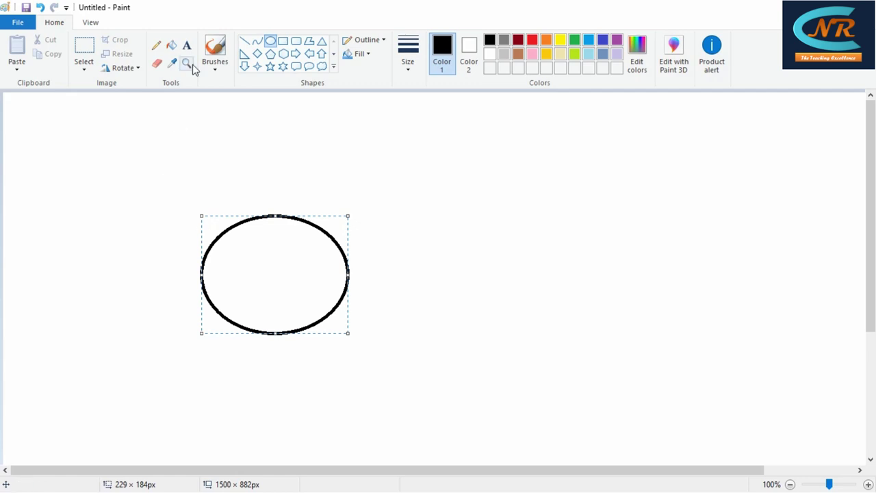
Step: Draw a small 37 × 71 px left-ear oval beside the head in Paint
click(273, 44)
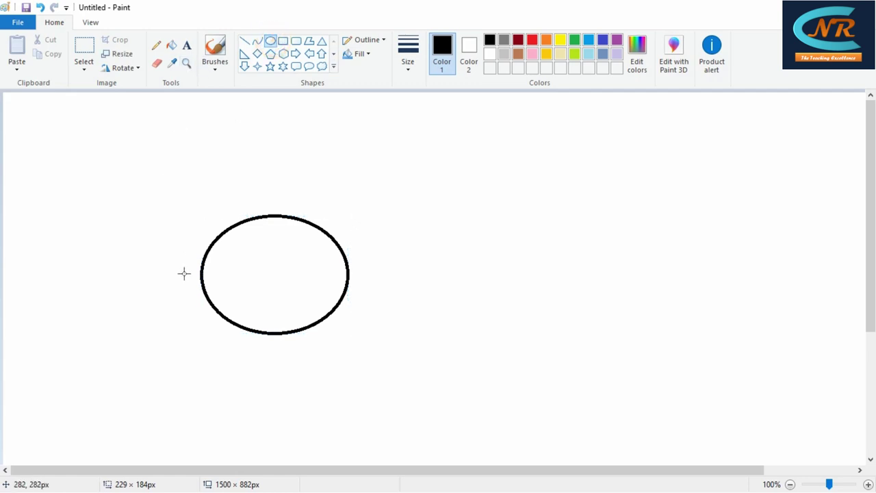
click(178, 252)
drag(178, 252, 201, 296)
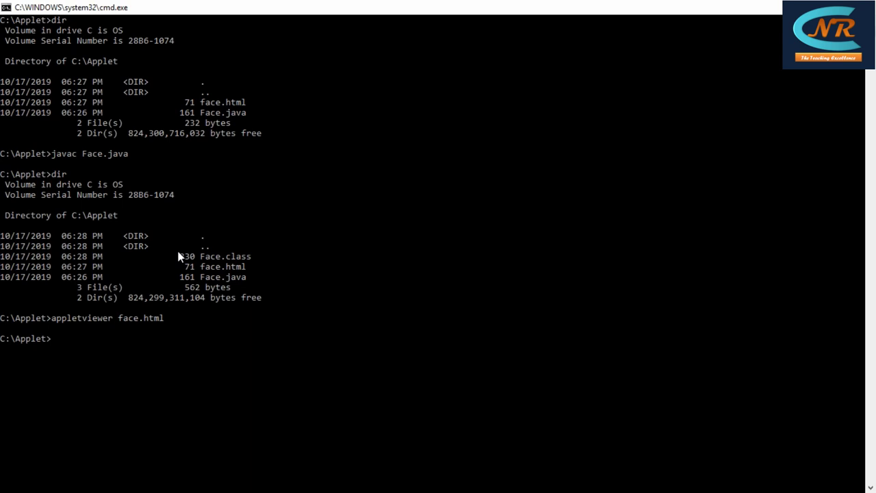
Step: Bring the Face.java code in Notepad back to the front
key(alt+Tab)
key(alt+Tab)
key(alt+shift+Tab)
key(alt+shift+Tab)
key(alt+Tab)
key(alt+Tab)
key(alt+shift+Tab)
key(alt+Tab)
key(alt+Tab)
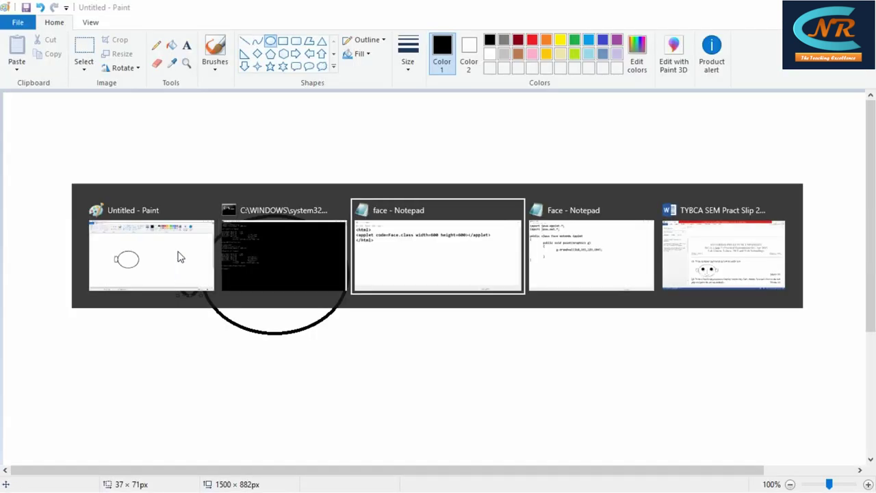
key(alt+Tab)
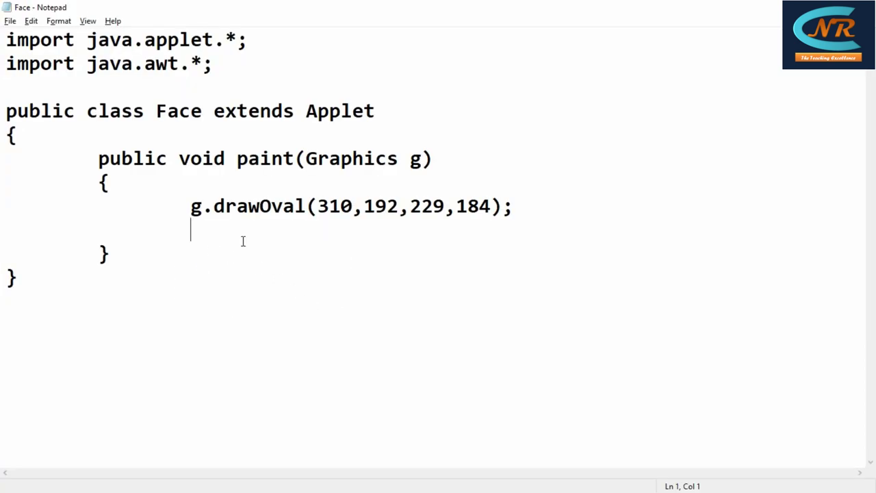
Step: Add g.drawOval(271,246,37,71); for the left ear, then start an indented new line
click(224, 219)
text(g.)
text(drawOval()
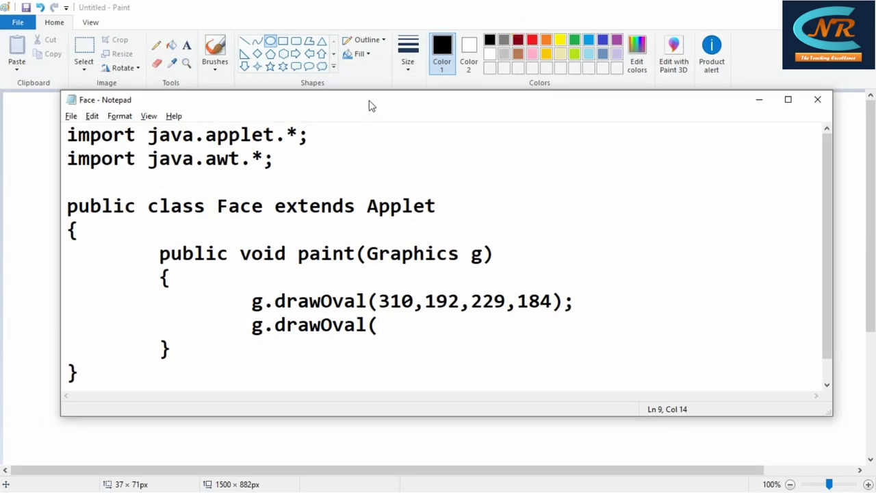
drag(370, 102, 590, 99)
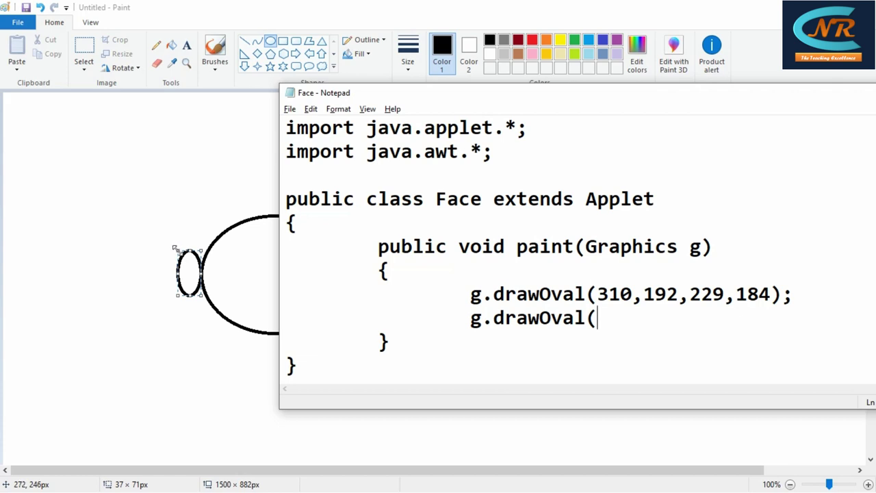
click(175, 248)
key(alt+Tab)
text(271)
text(,246)
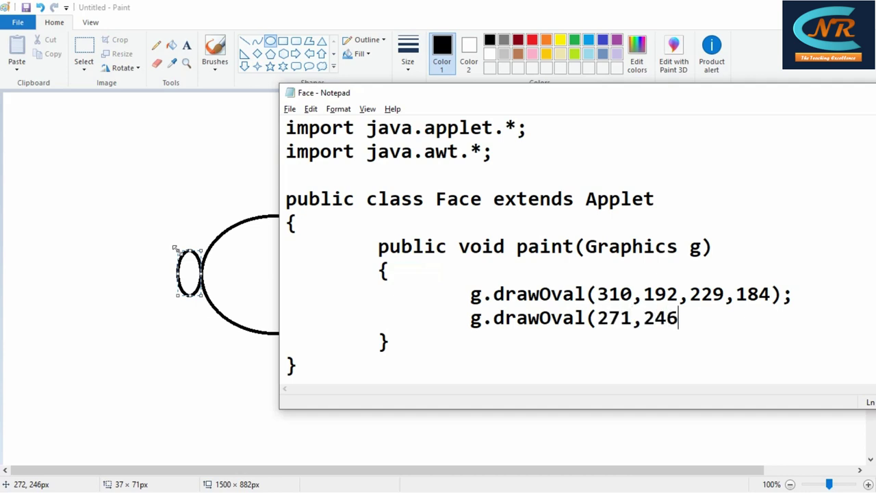
text(.)
key(BackSpace)
text(,)
text(37,)
text(71)
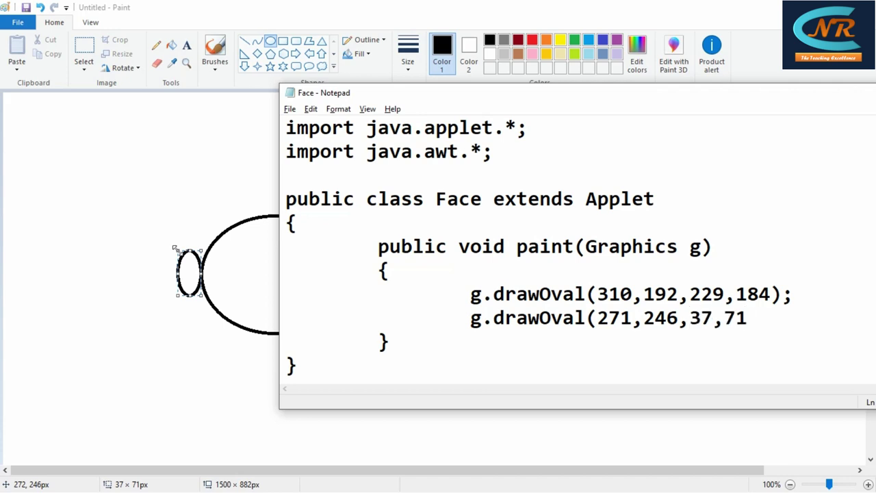
text();)
key(Return)
key(Tab)
key(Tab)
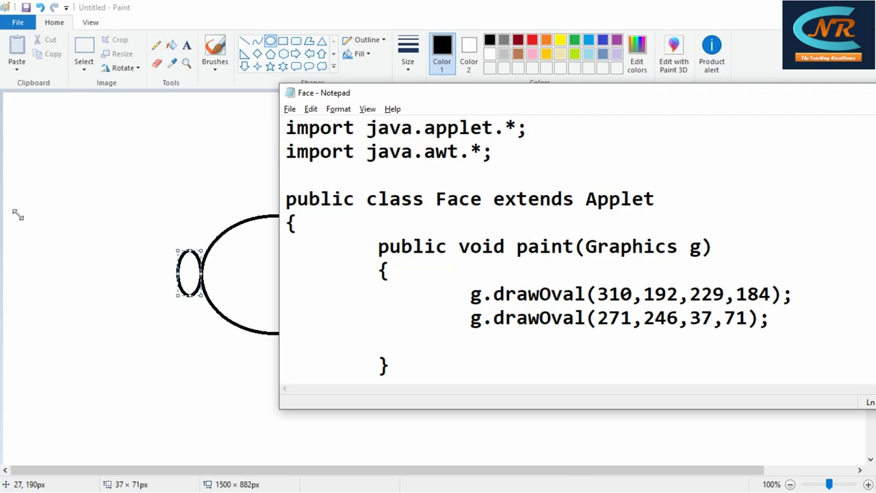
Step: Draw a 41 × 64 px right-ear oval to the right of the head in Paint
click(123, 244)
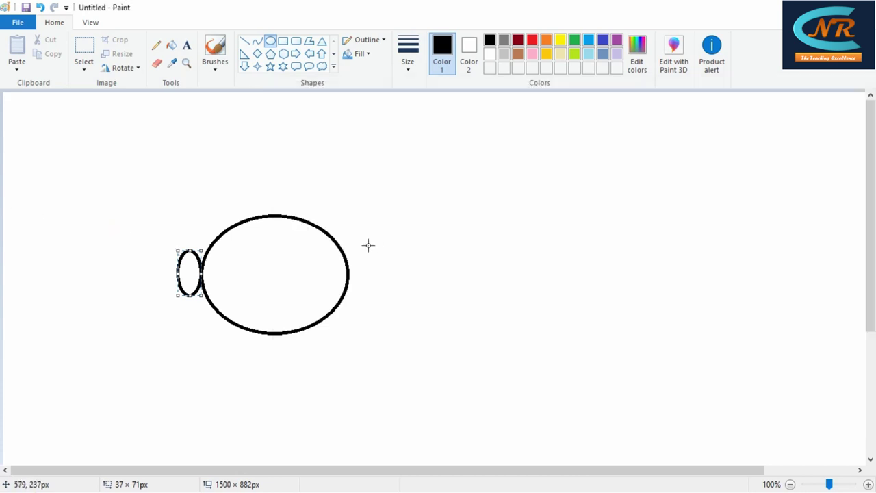
drag(345, 250, 372, 292)
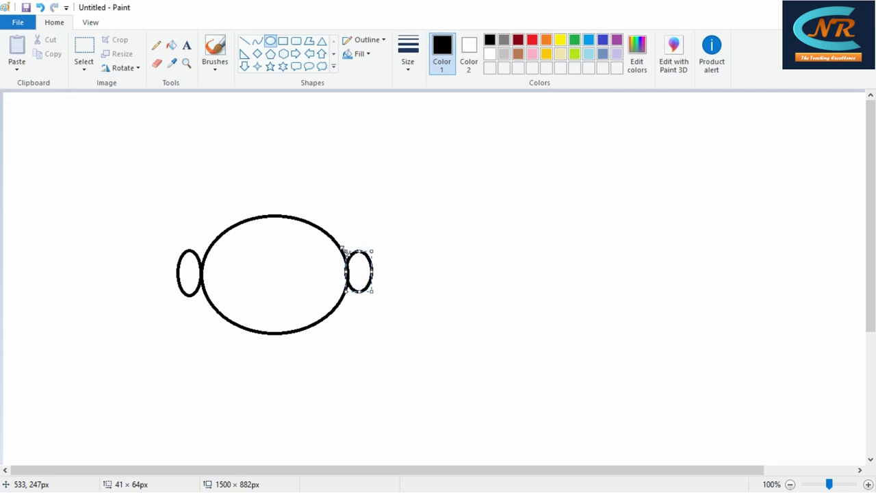
key(alt+Tab)
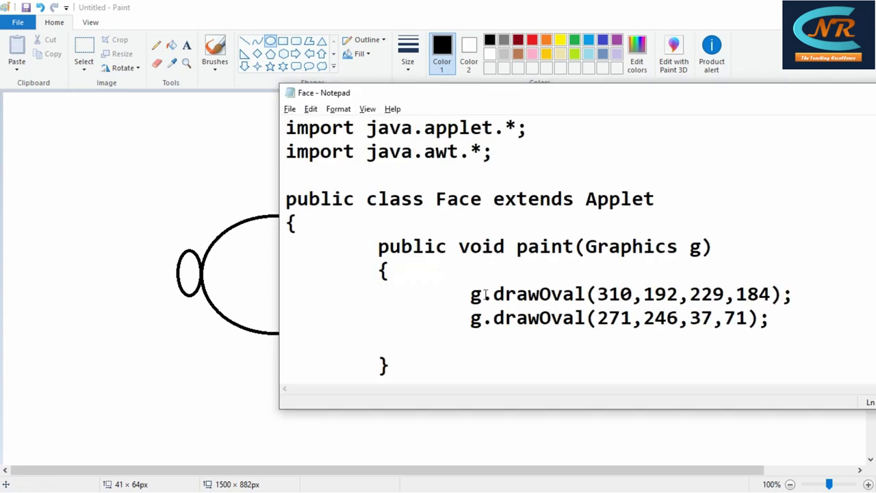
Step: Type g.drawOval(537,247,37,71); for the right ear, checking its position in Paint
text(g.draw)
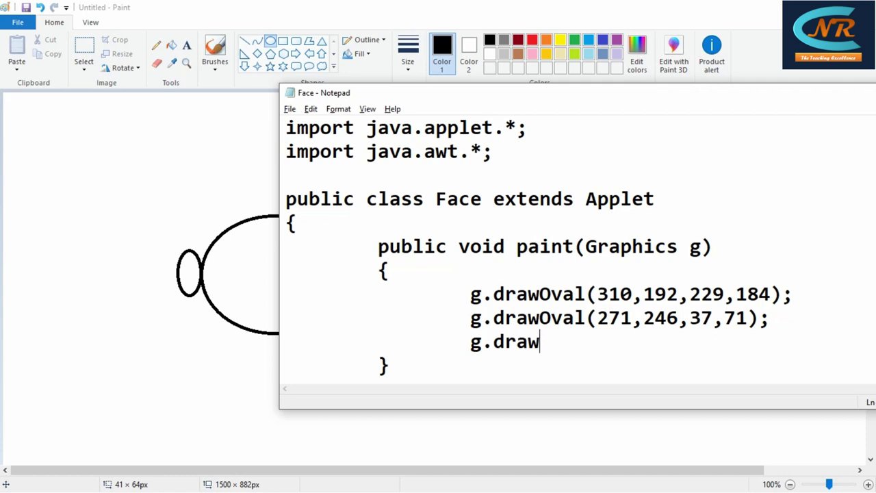
text(Oval()
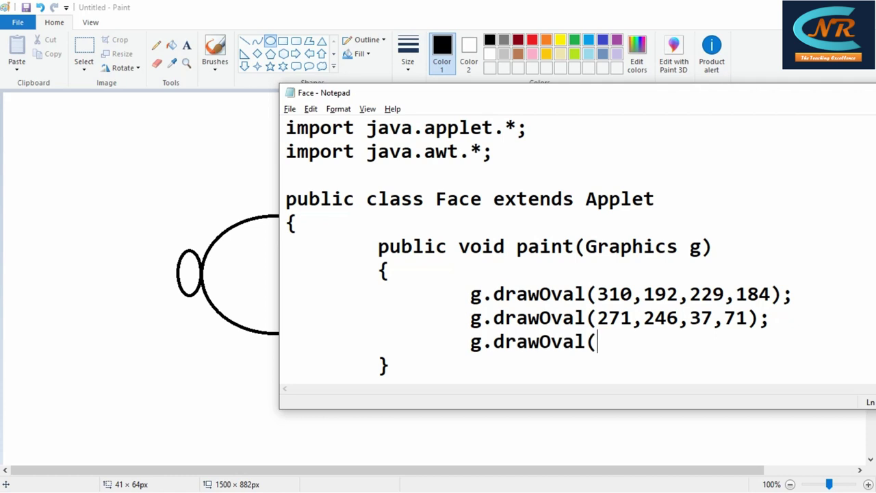
text(537)
key(alt+Tab)
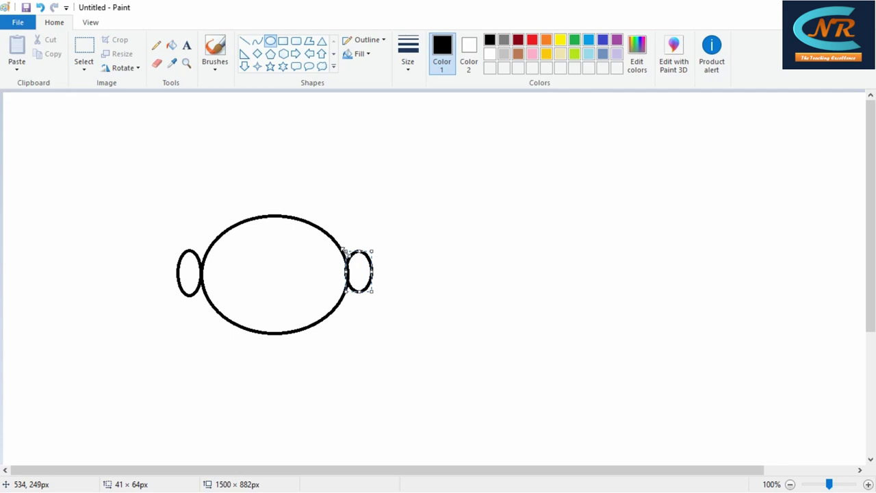
key(alt+Tab)
text(247)
key(BackSpace)
text(47)
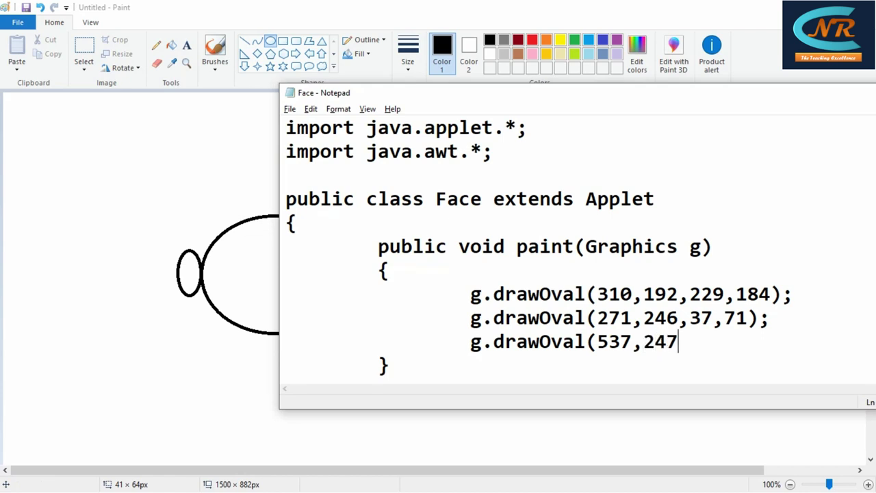
text(,)
text(37)
text(,71);)
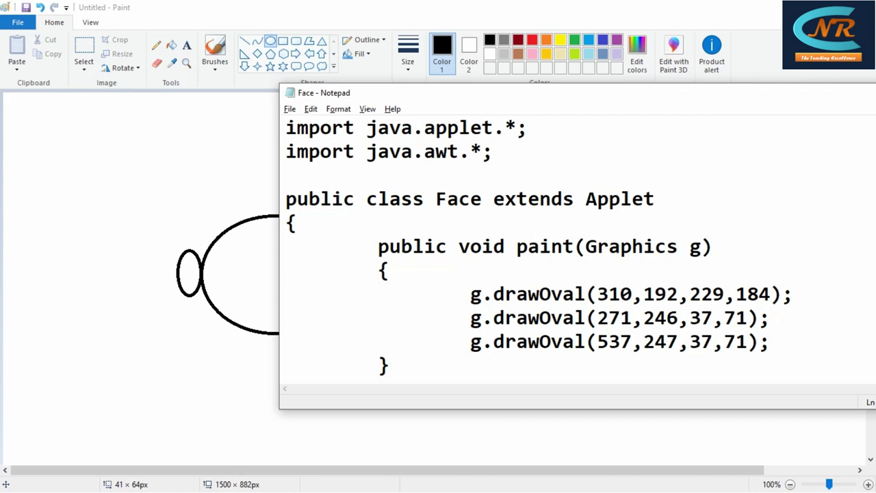
Step: Remove the extra blank line before the closing brace
key(Down)
key(BackSpace)
key(BackSpace)
key(Tab)
key(Tab)
key(alt+Tab)
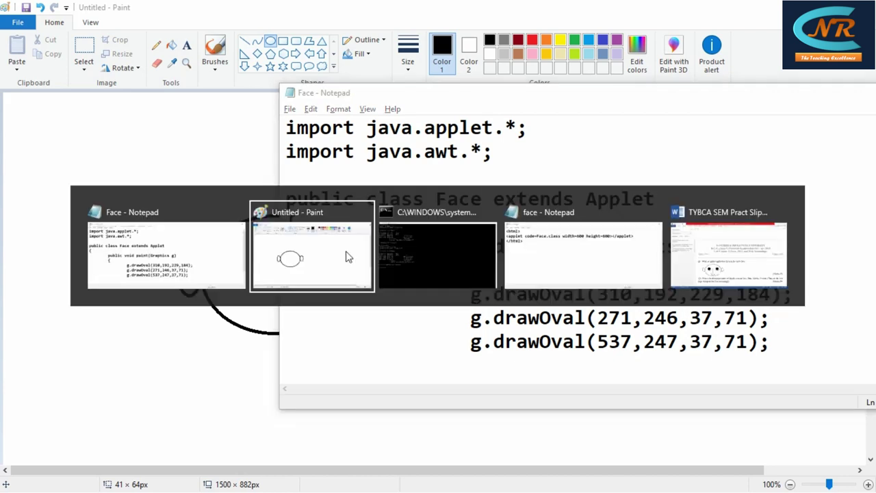
Step: Recompile Face.java with javac recalled from the command history
key(alt+Tab)
key(Up)
key(Up)
key(Down)
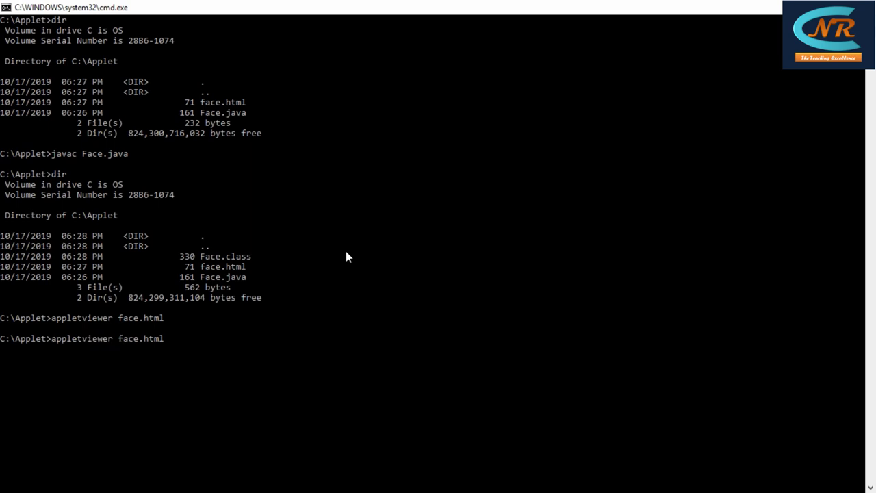
key(Up)
Step: Run appletviewer face.html to confirm both ears appear, then close the viewer
key(Up)
key(Down)
key(Return)
key(Up)
key(Down)
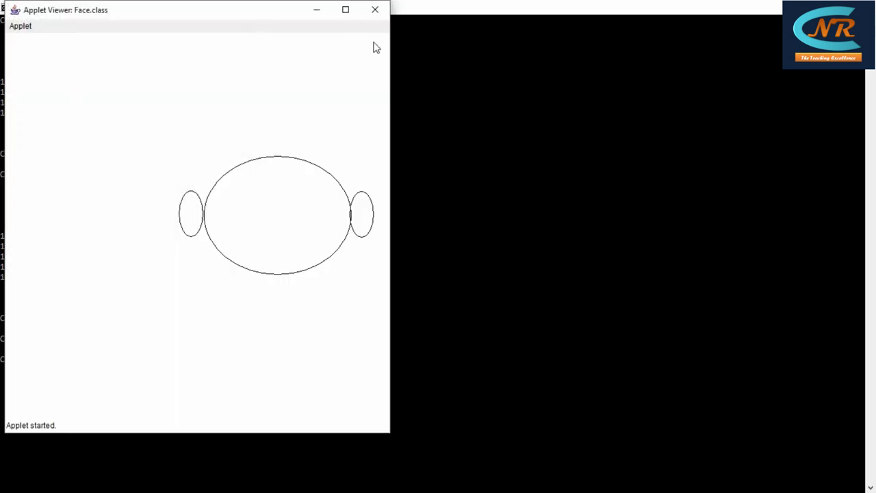
drag(273, 15, 338, 55)
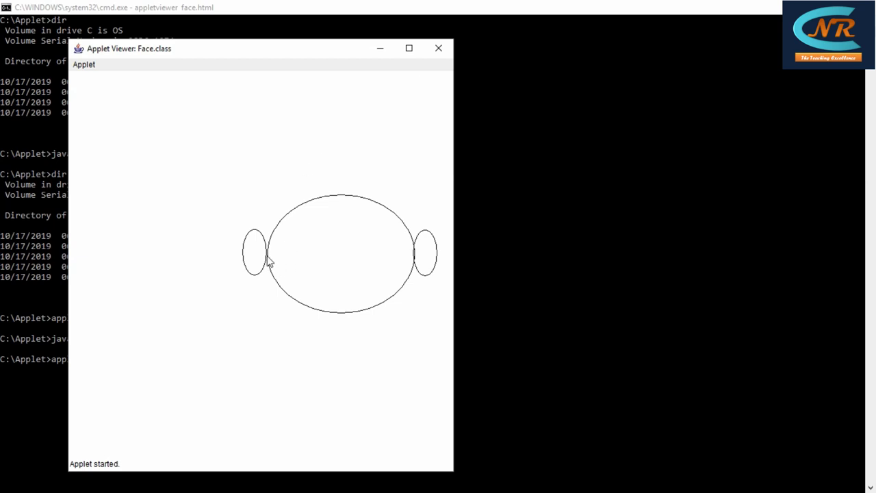
click(438, 48)
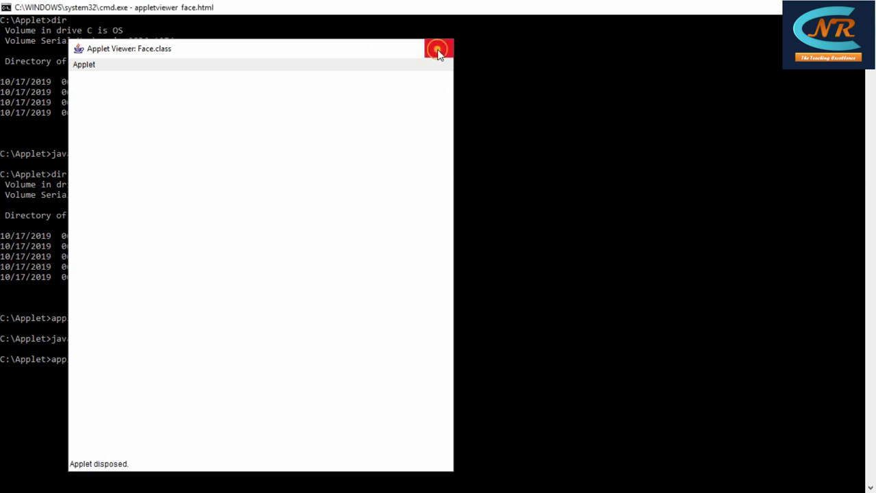
key(alt+Tab)
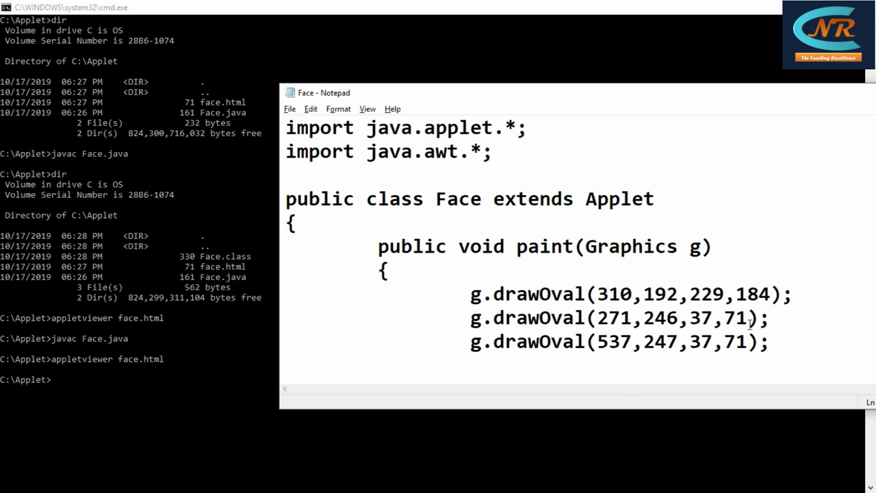
Step: Draw a vertical 1 × 61 px nose line down the centre of the head with the Line tool
key(alt+Tab)
key(alt+Tab)
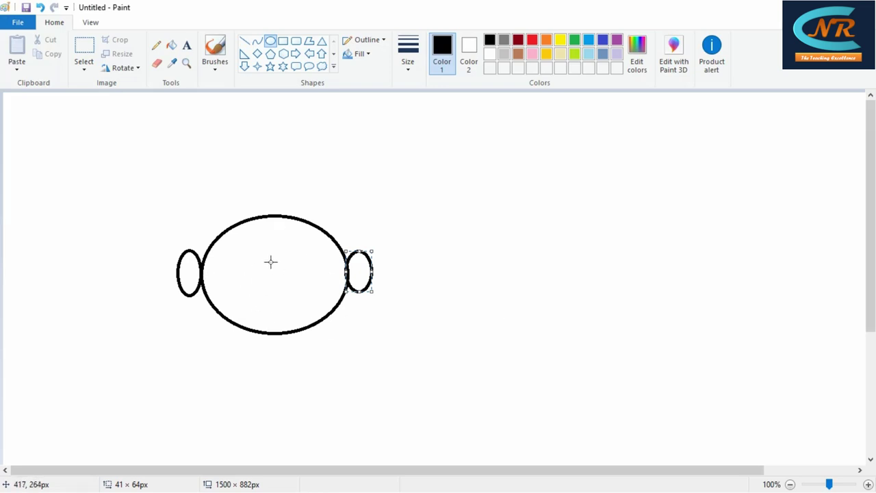
click(244, 41)
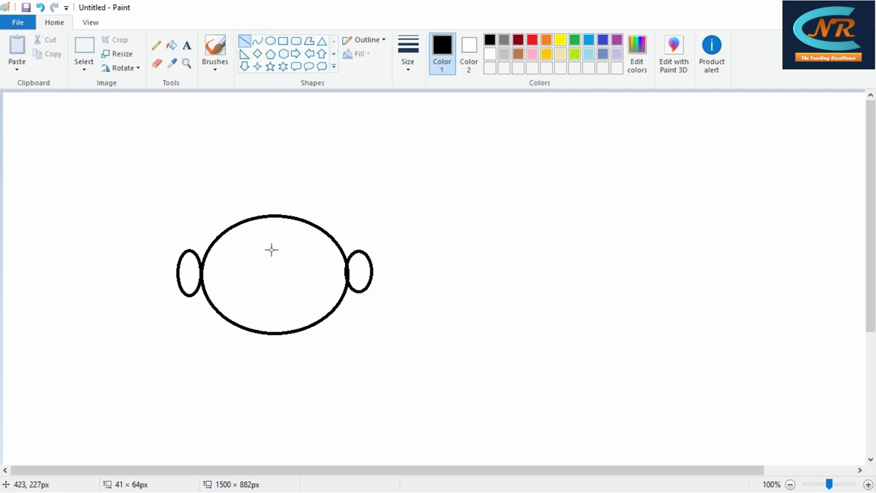
drag(273, 267, 273, 305)
key(alt+Tab)
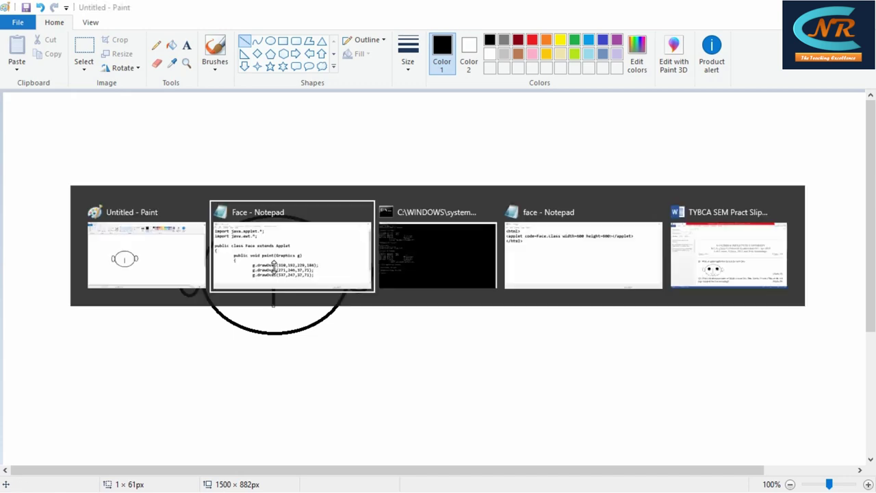
Step: Type g.drawLine(422,271,422,332); for the nose, reading its end points from Paint
text(g.)
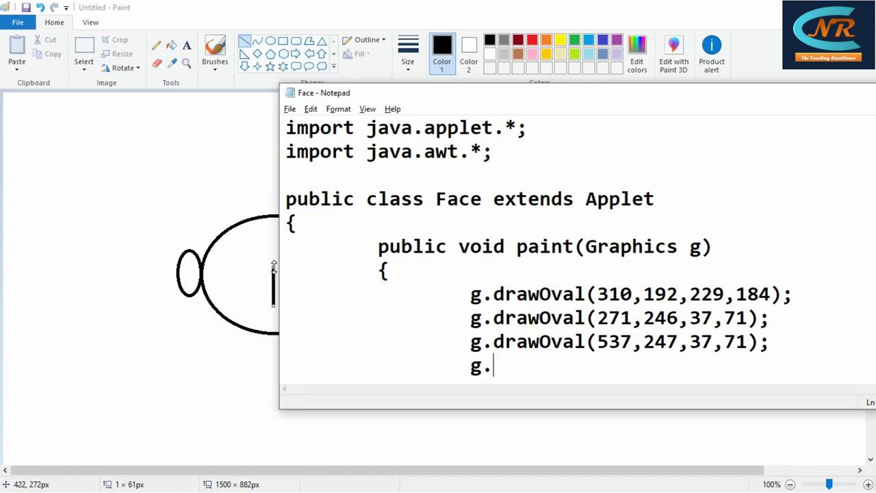
text(drawLine()
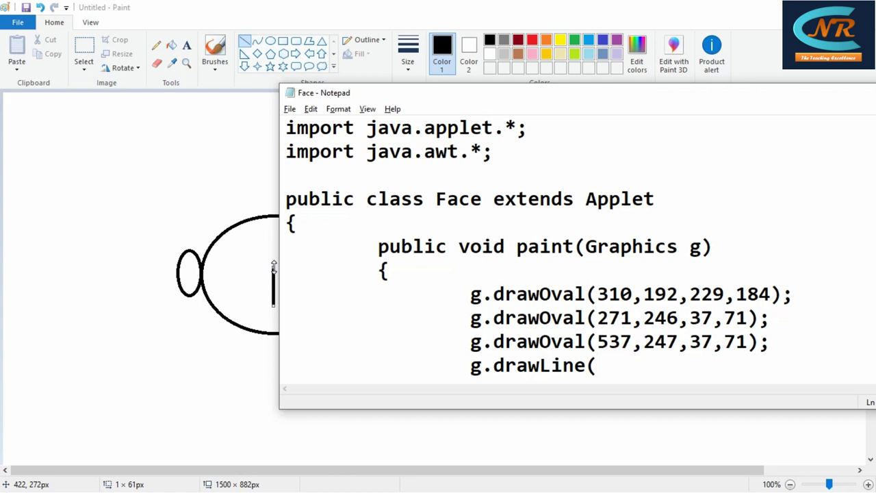
key(alt+Tab)
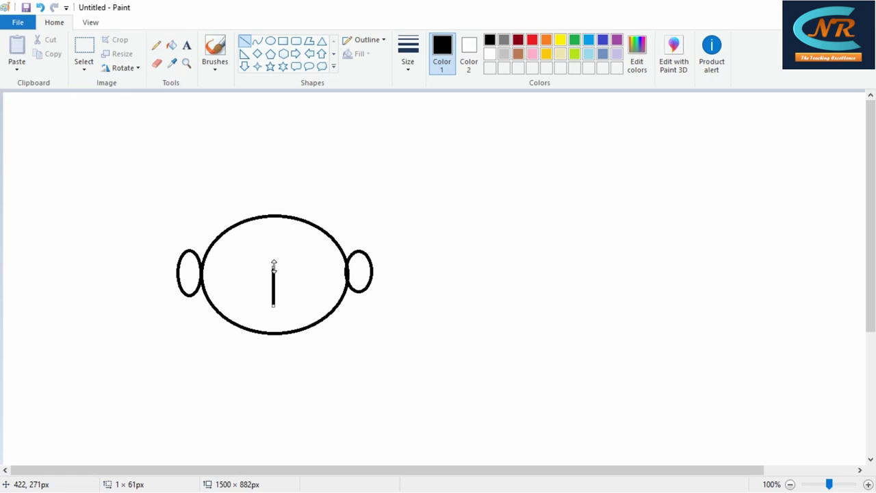
key(alt+Tab)
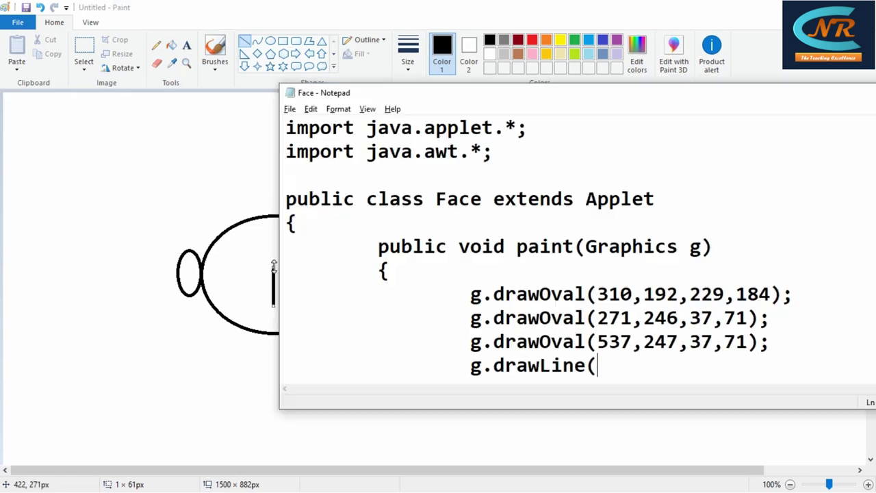
text(422,271,)
key(alt+Tab)
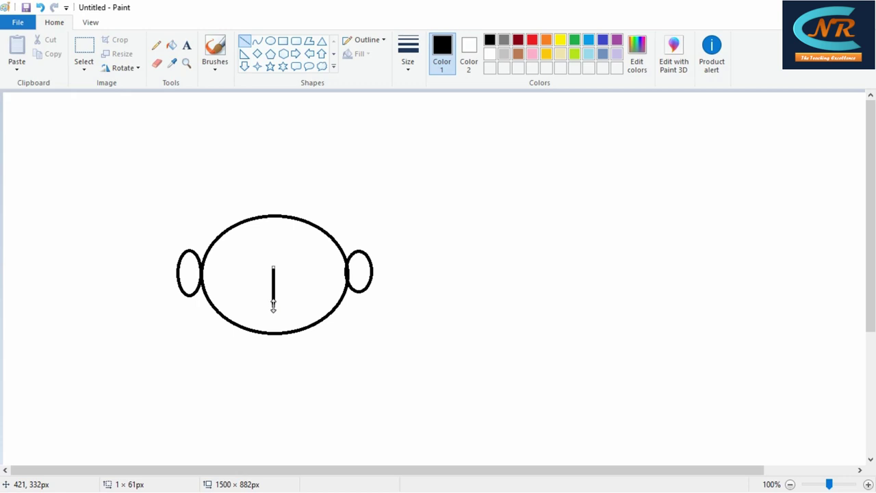
key(alt+Tab)
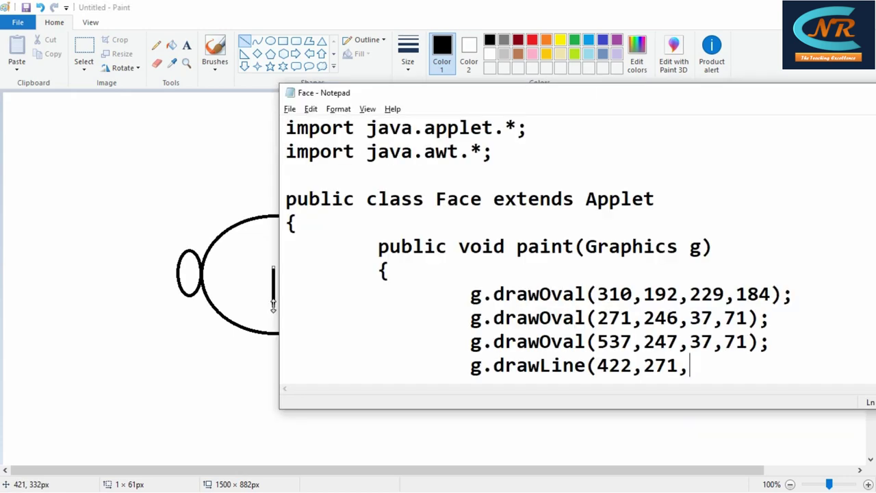
text(422)
text(,332);)
key(Return)
Step: Recompile Face.java with javac and list the folder with dir
key(alt+Tab)
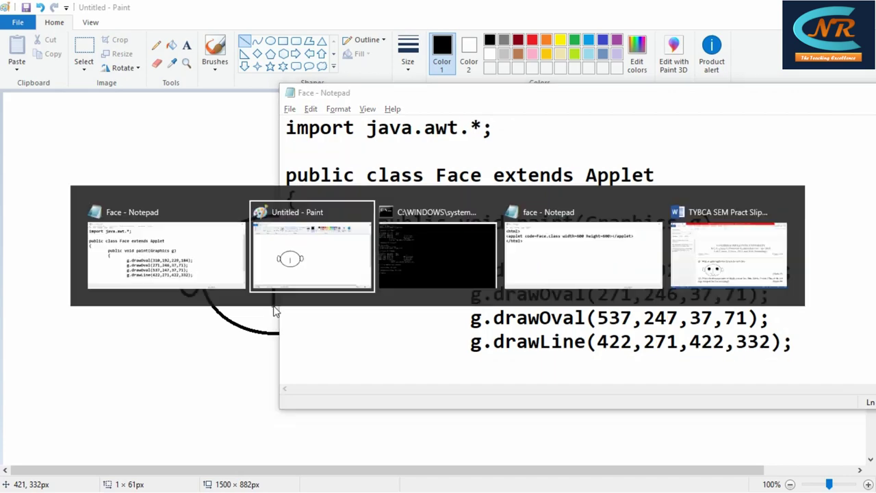
key(alt+Tab)
key(Up)
key(Up)
key(Down)
key(Up)
key(Return)
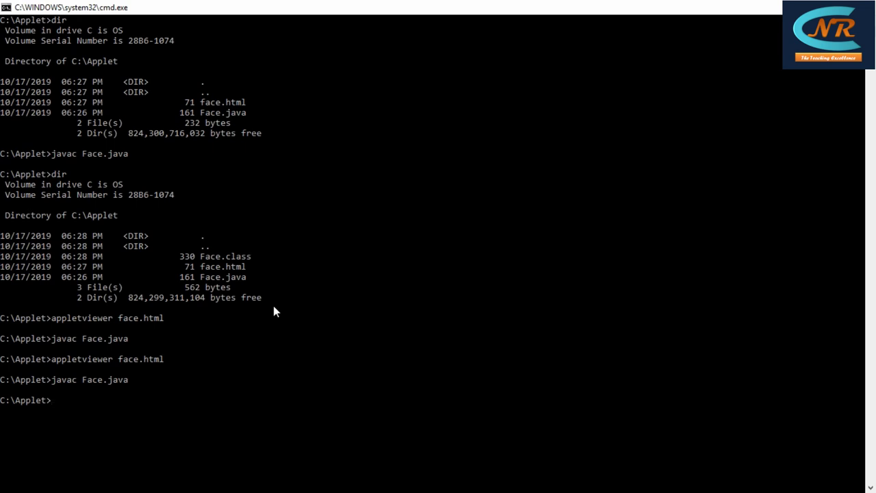
text(dir)
Step: Run appletviewer face.html to see the nose line, then close the viewer
key(Up)
key(Down)
key(Down)
key(Return)
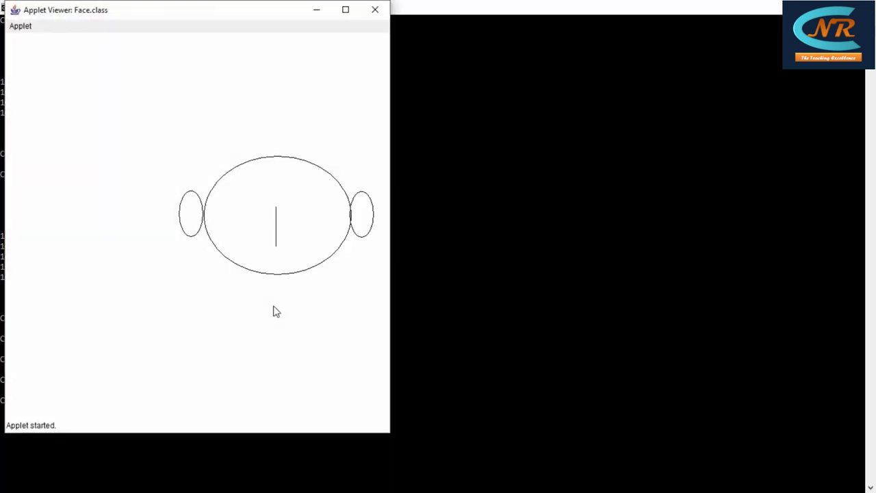
key(alt+Tab)
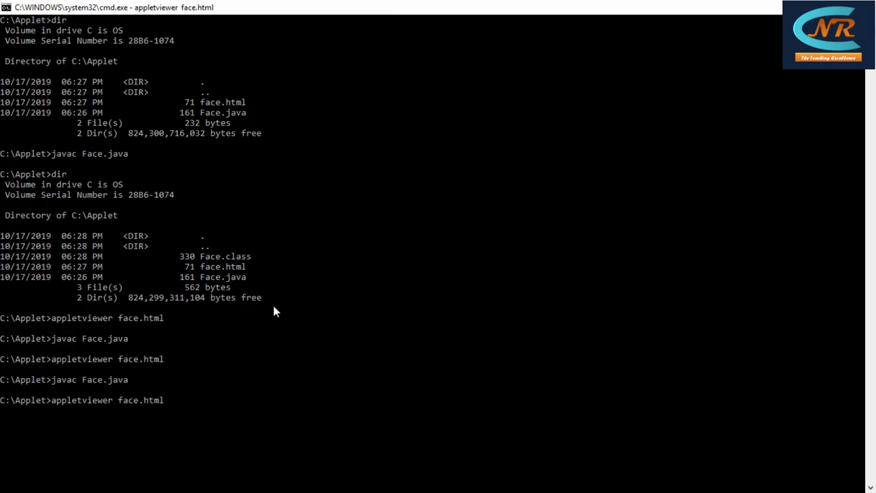
key(alt+Tab)
key(alt+F4)
key(alt+Tab)
key(alt+Tab)
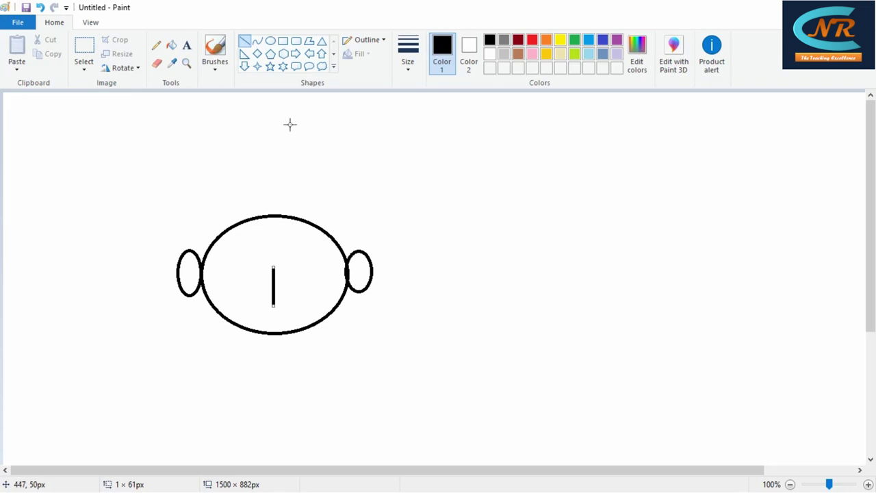
Step: Draw a 92 × 23 px smiling arc below the nose with the Curve tool
click(257, 42)
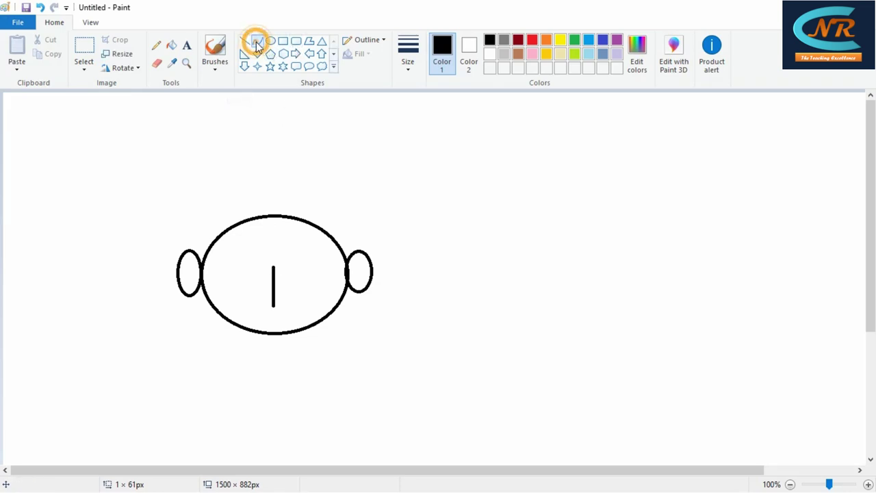
drag(243, 312, 306, 313)
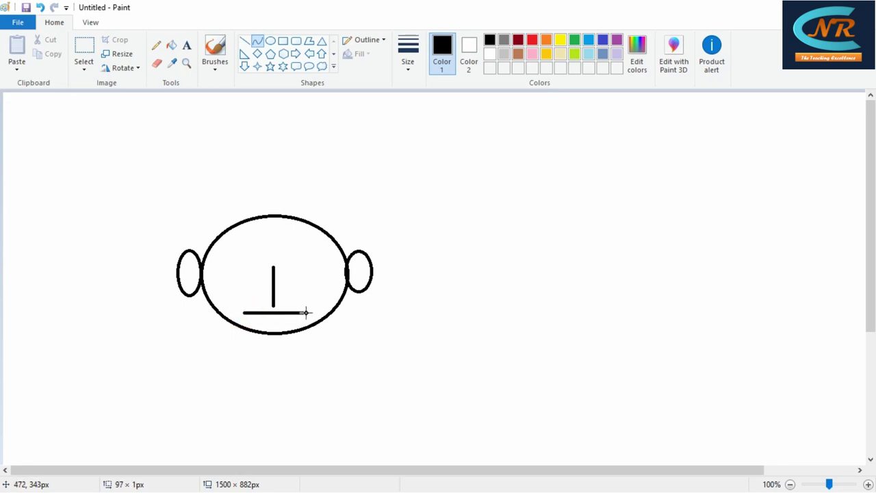
click(304, 313)
mouse_move(274, 312)
mouse_down()
mouse_move(275, 329)
mouse_move(280, 320)
mouse_up()
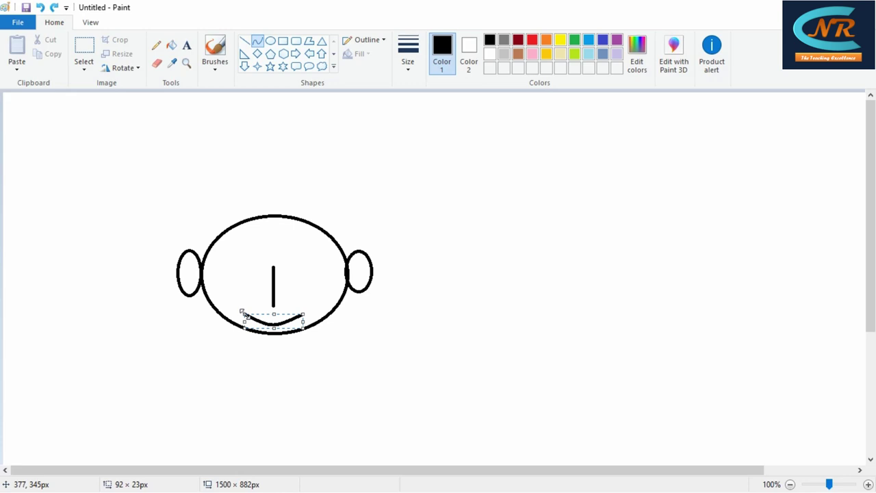
key(alt+Tab)
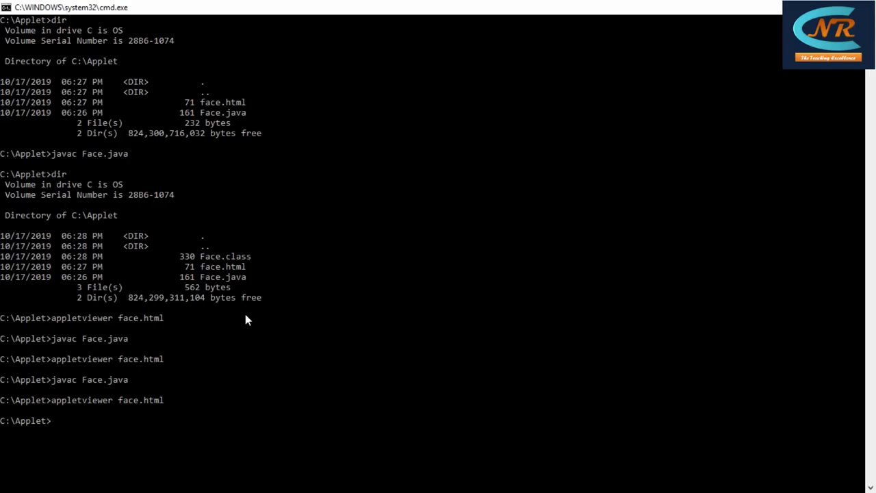
Step: Start the mouth statement g.drawArc( on an indented line below drawLine
key(alt+Tab)
key(alt+Tab)
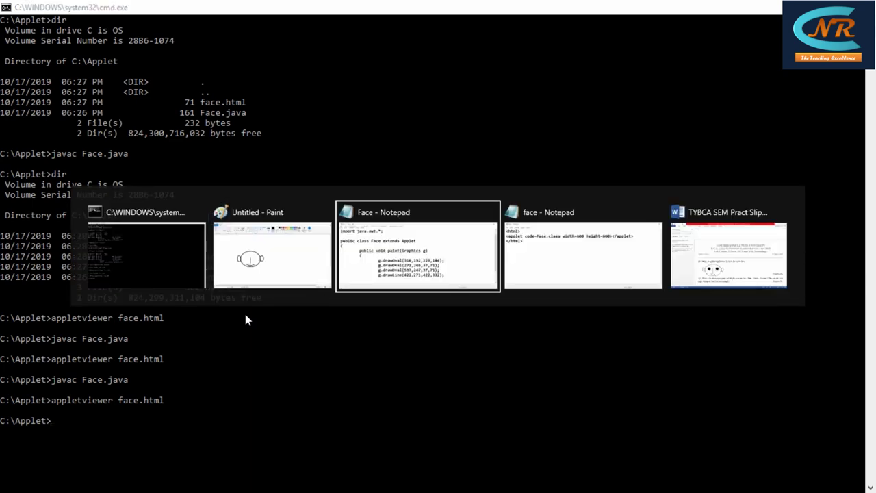
key(Tab)
key(Tab)
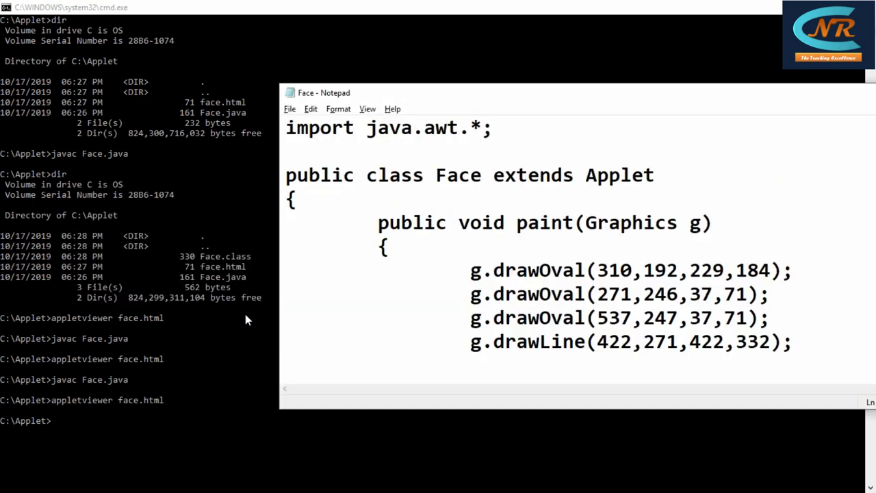
text(g.)
text(drawArc)
key(Return)
key(BackSpace)
key(BackSpace)
text(c()
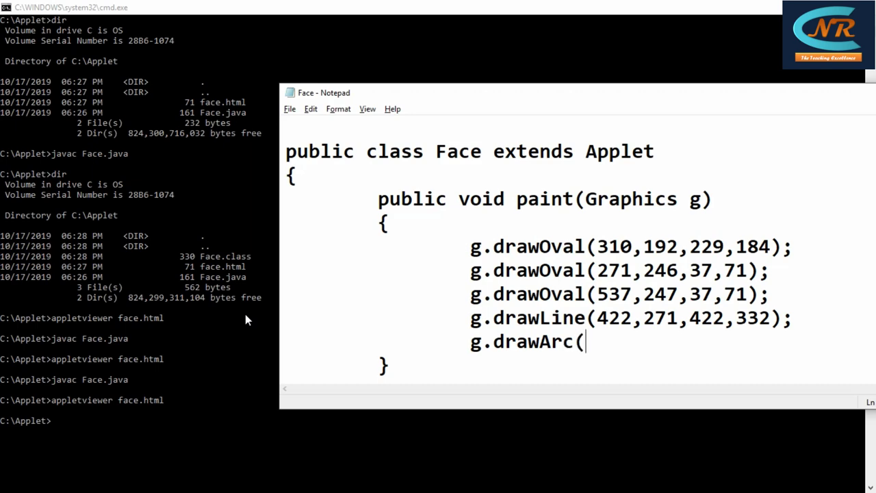
key(alt+Tab)
key(alt+Tab)
key(Tab)
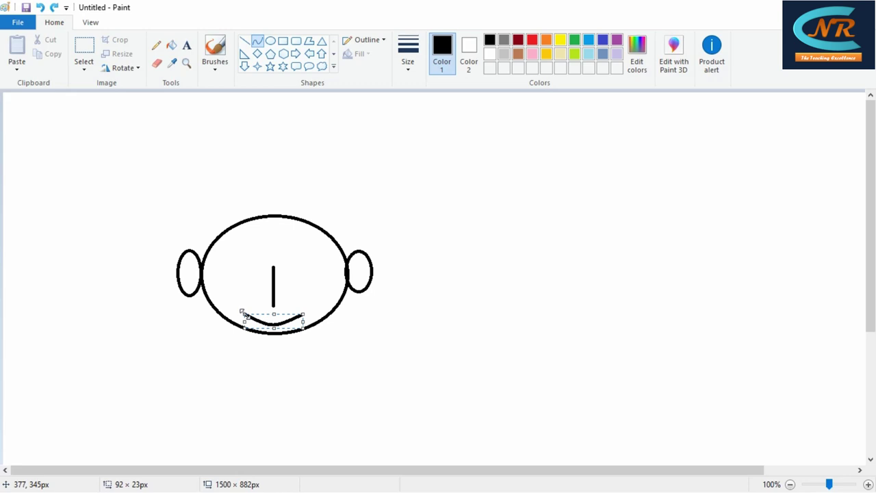
key(alt+Tab)
Step: Enter the arc values 377,345,92,50,0, checking position and size in Paint
text(377)
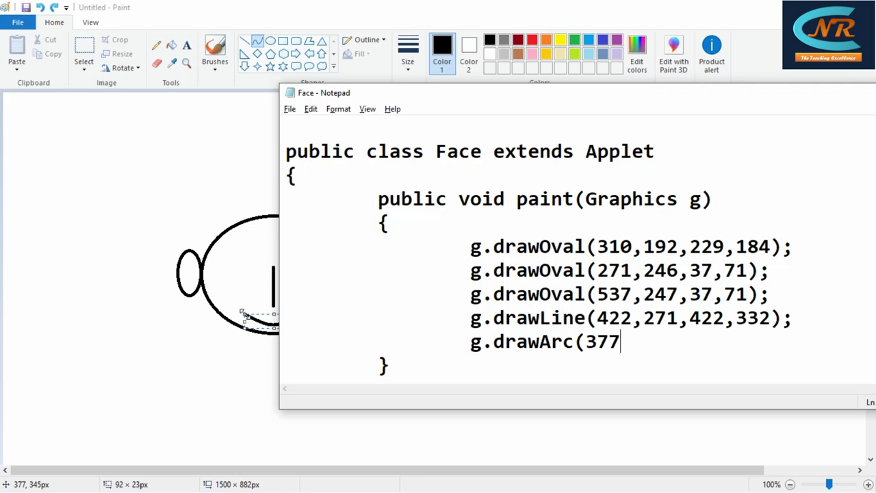
text(,455)
key(BackSpace)
key(BackSpace)
key(BackSpace)
text(345)
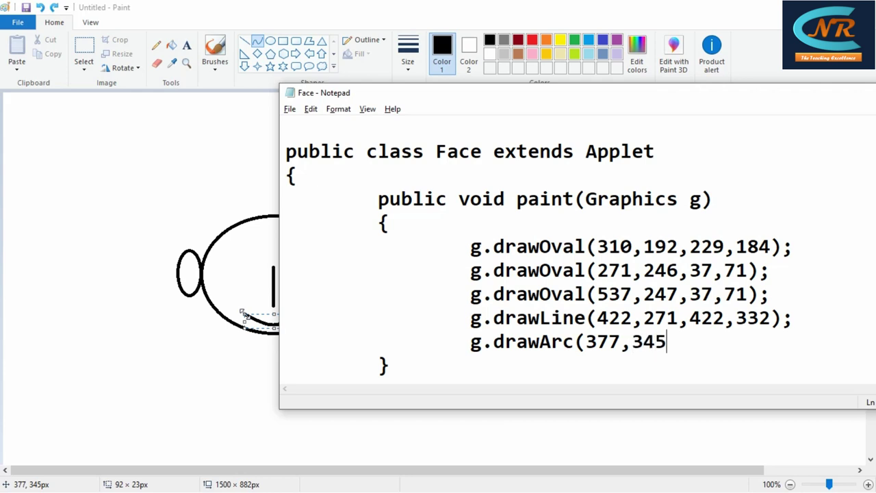
text(,)
click(244, 313)
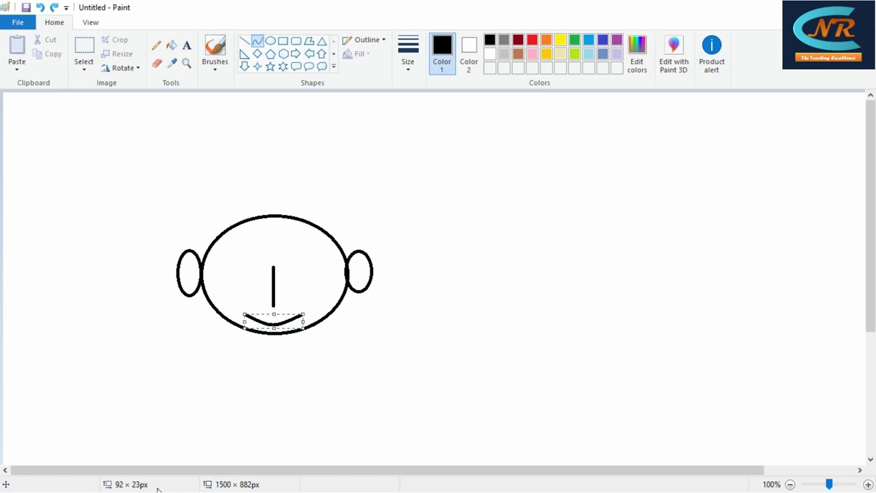
key(alt+Tab)
text(92,23)
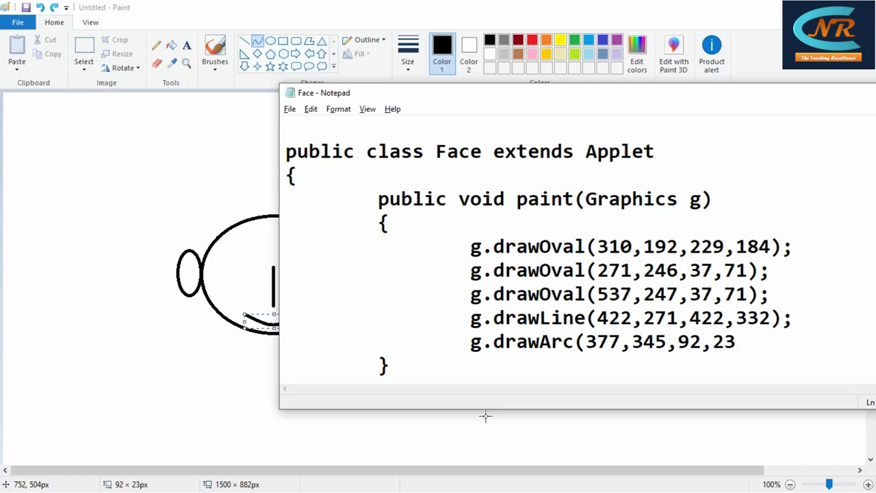
key(BackSpace)
key(BackSpace)
text(50,)
text(0)
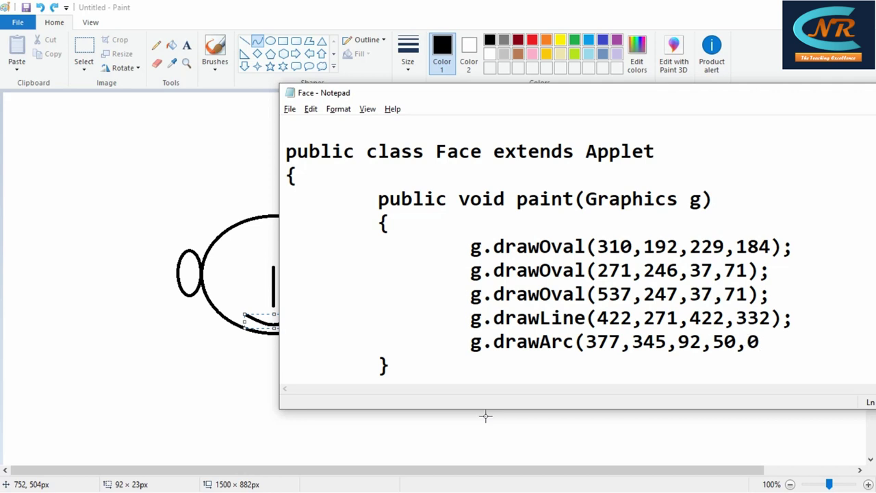
key(alt+Tab)
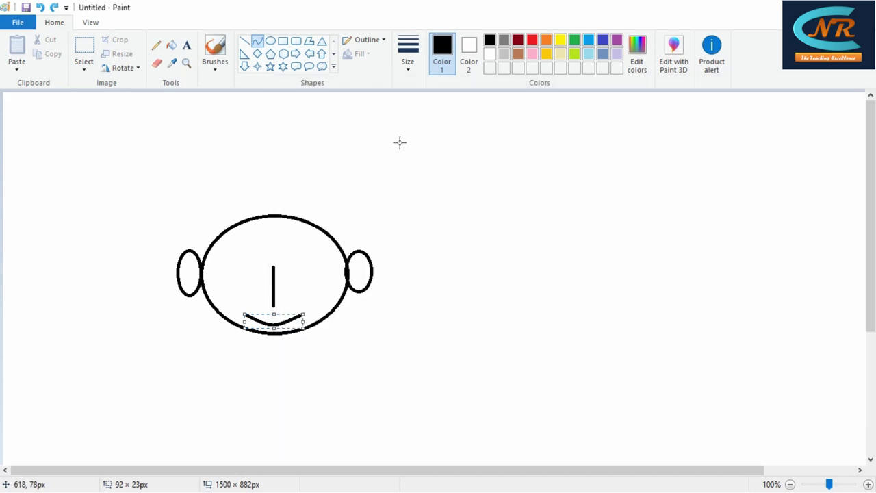
Step: Draw a horizontal line beside the face with a short tick at its midpoint
click(244, 41)
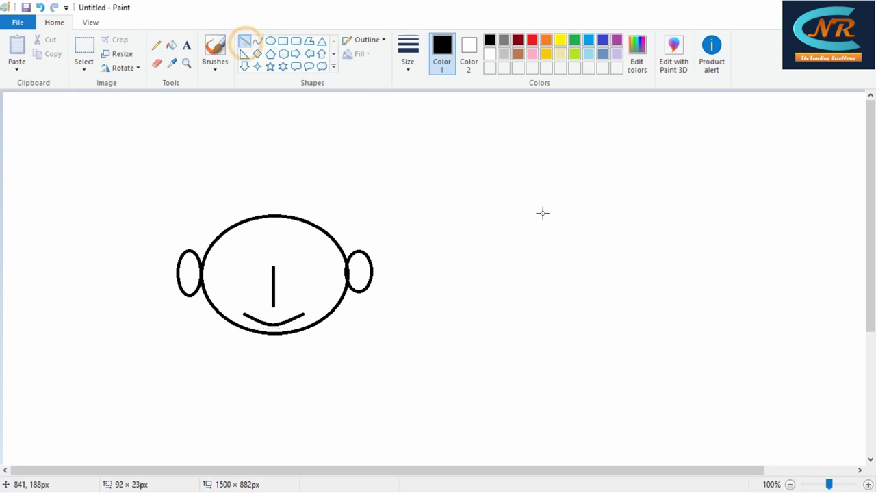
drag(496, 228, 689, 228)
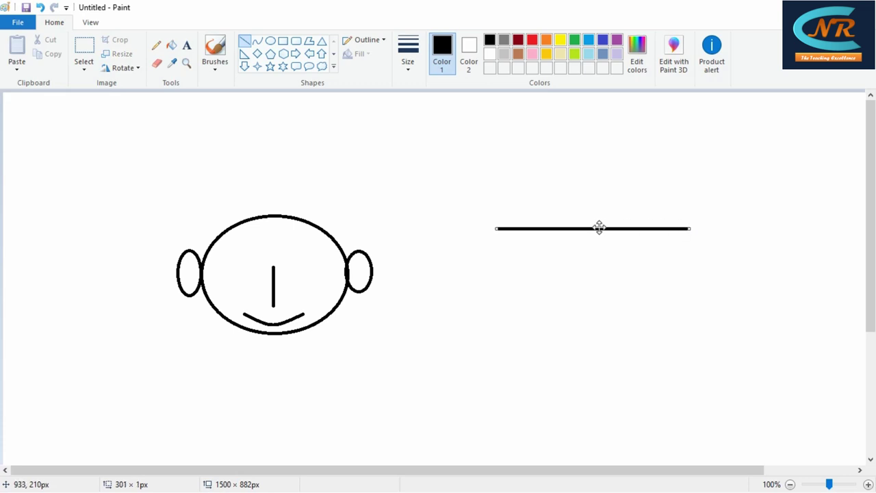
click(245, 41)
drag(589, 227, 589, 233)
Step: Draw curved strokes sweeping from the line to show the arc, undoing the last one
click(258, 42)
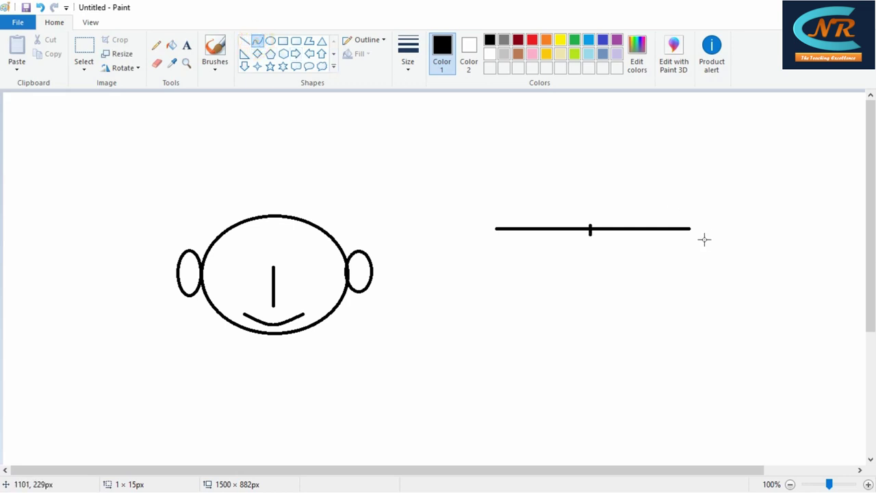
mouse_move(691, 230)
mouse_down()
mouse_move(592, 299)
mouse_move(496, 236)
mouse_up()
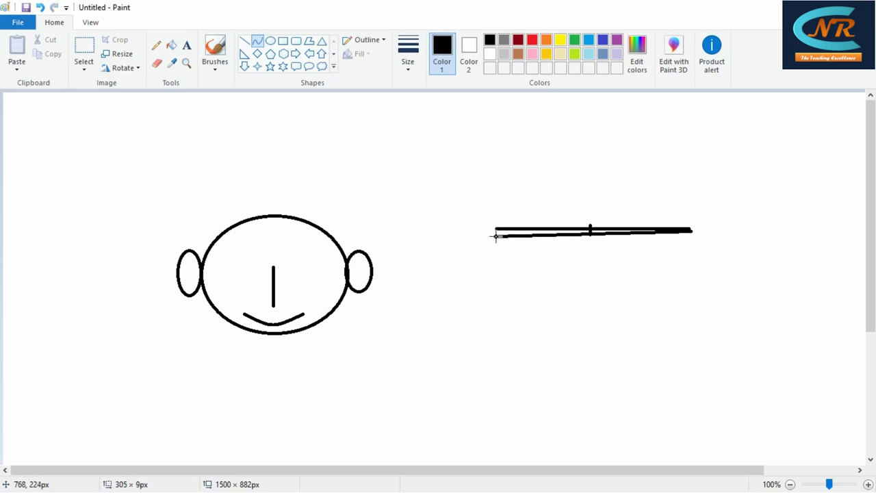
mouse_move(496, 236)
mouse_down()
mouse_move(572, 248)
mouse_move(579, 289)
mouse_move(593, 289)
mouse_move(592, 301)
mouse_up()
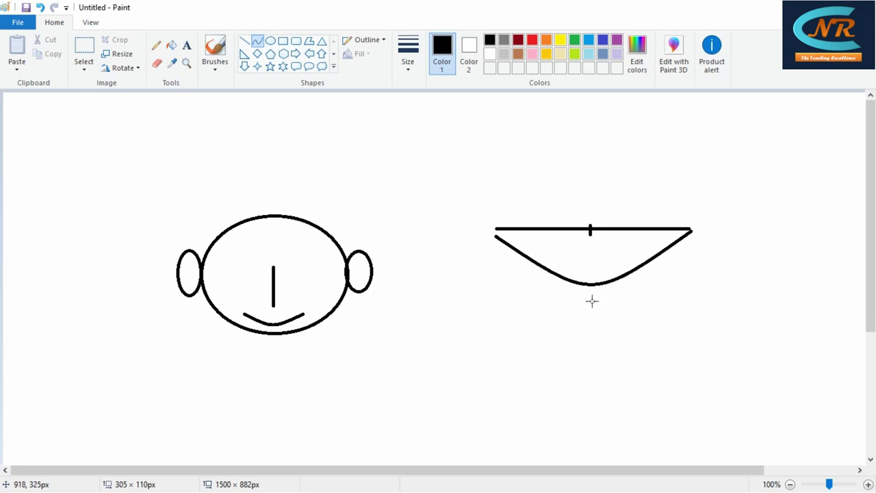
drag(589, 224, 590, 234)
click(504, 172)
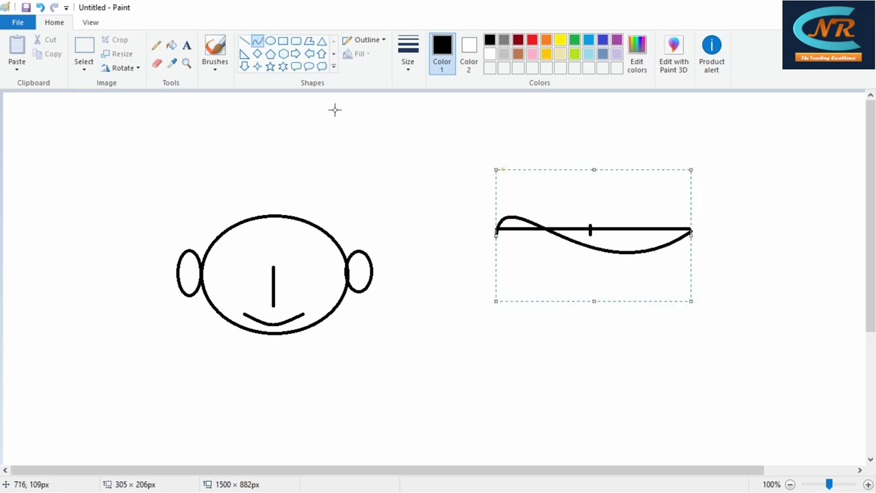
click(257, 41)
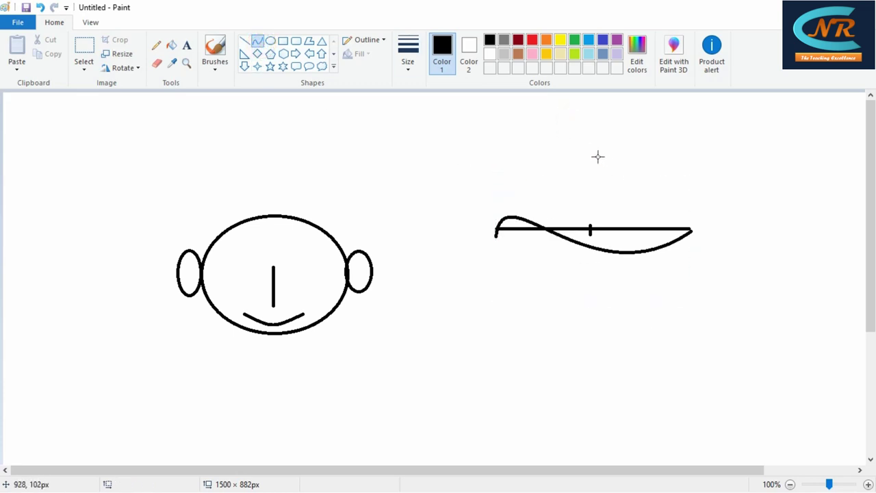
drag(592, 153, 691, 228)
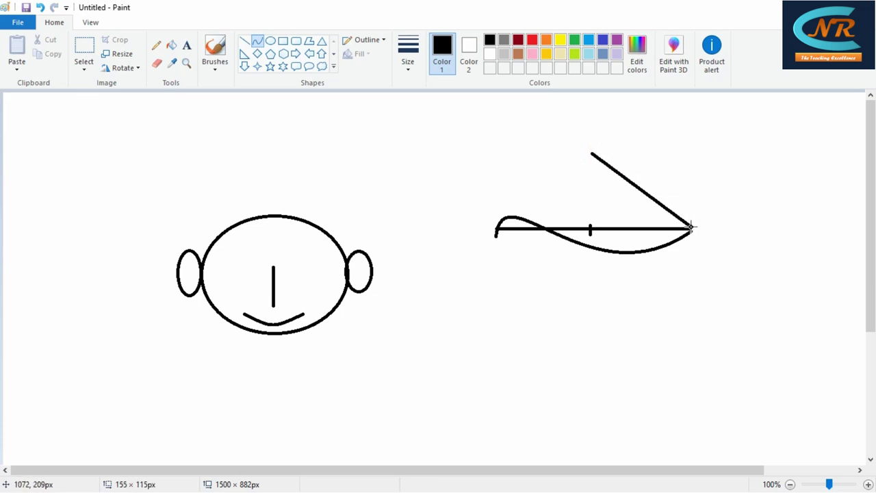
drag(636, 188, 657, 163)
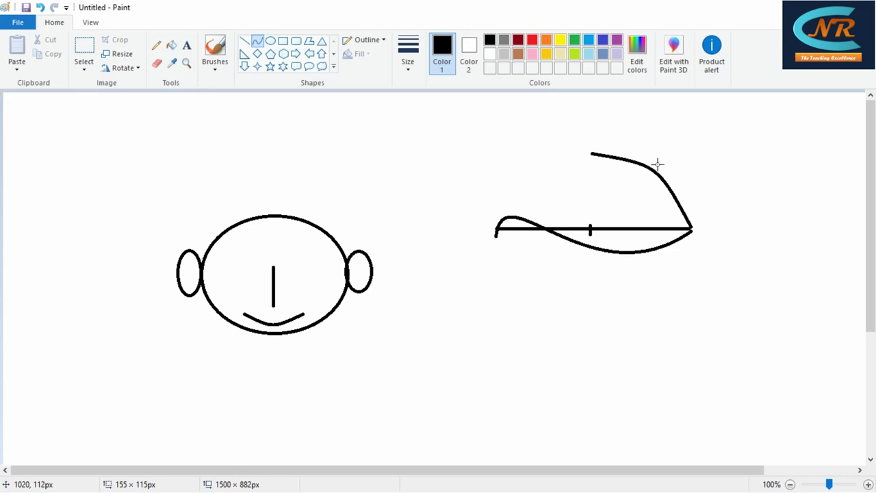
key(ctrl+z)
Step: Finish the mouth statement as g.drawArc(377,345,92,50,0,-180); and start an indented new line
key(alt+Tab)
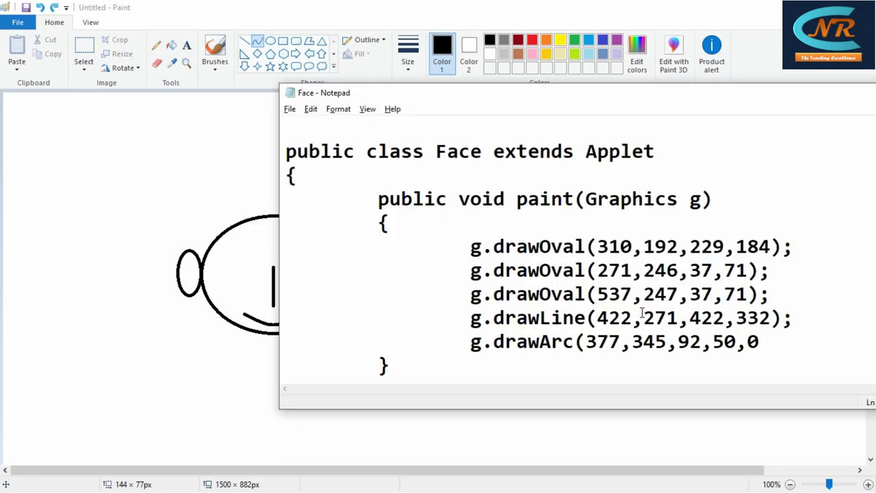
text(,)
text(-180))
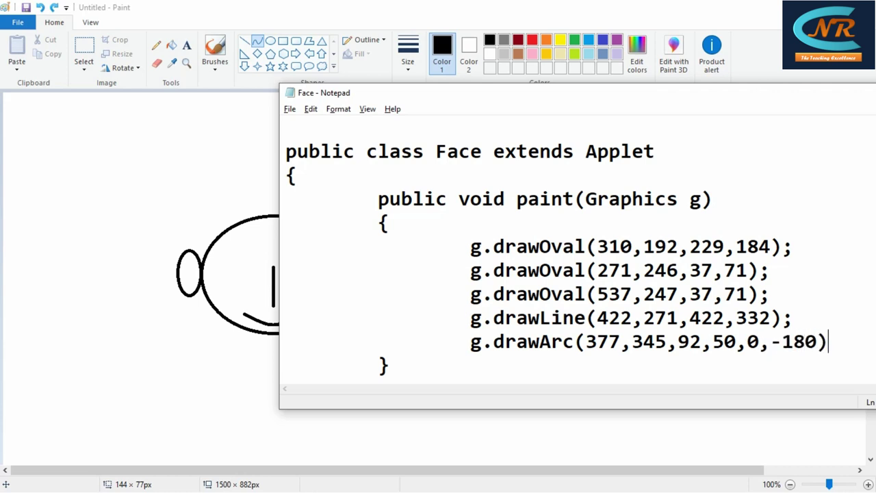
text(;)
key(Return)
key(Tab)
key(alt+Tab)
key(alt+Tab)
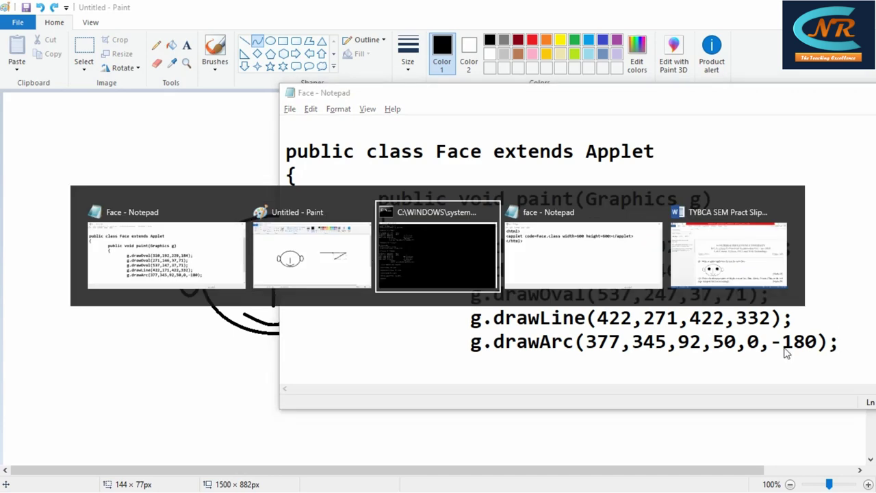
Step: Recompile Face.java with javac, recalled from the command history
key(Up)
key(Up)
key(Up)
key(Down)
key(Return)
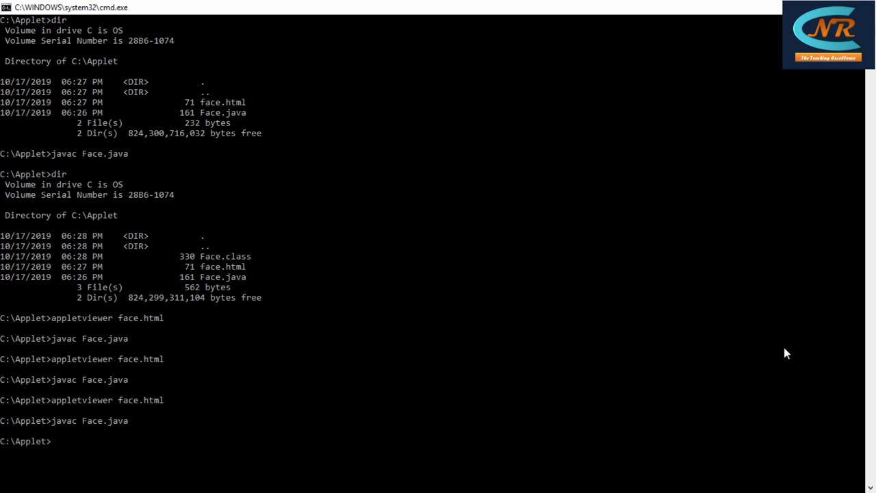
key(alt+Tab)
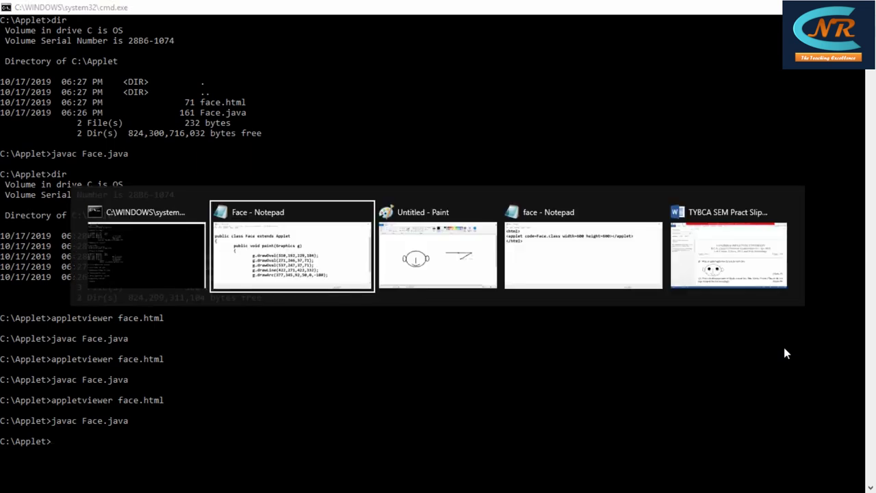
key(Escape)
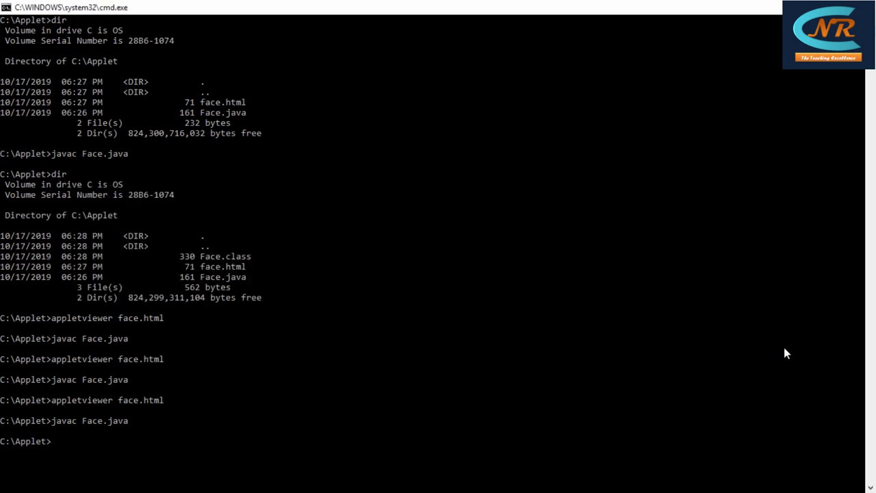
Step: Preview the applet with appletviewer face.html, then close the viewer
key(Up)
key(Escape)
text(dir)
key(Up)
key(Up)
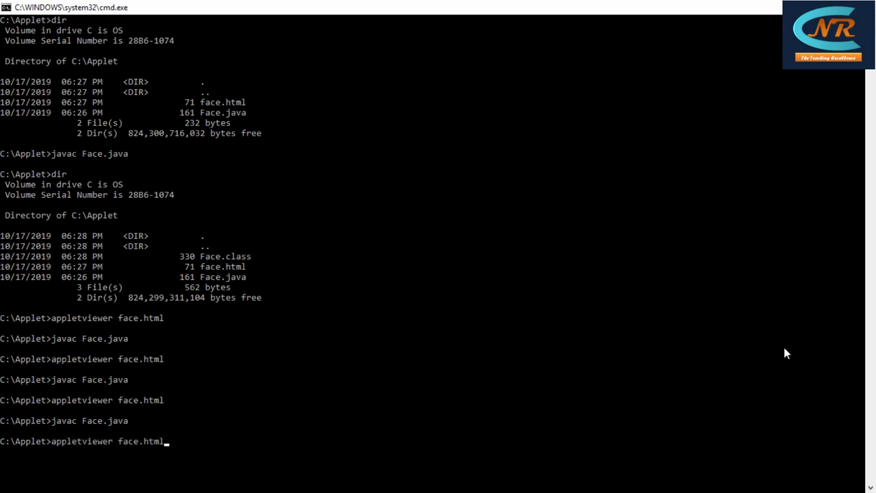
key(Return)
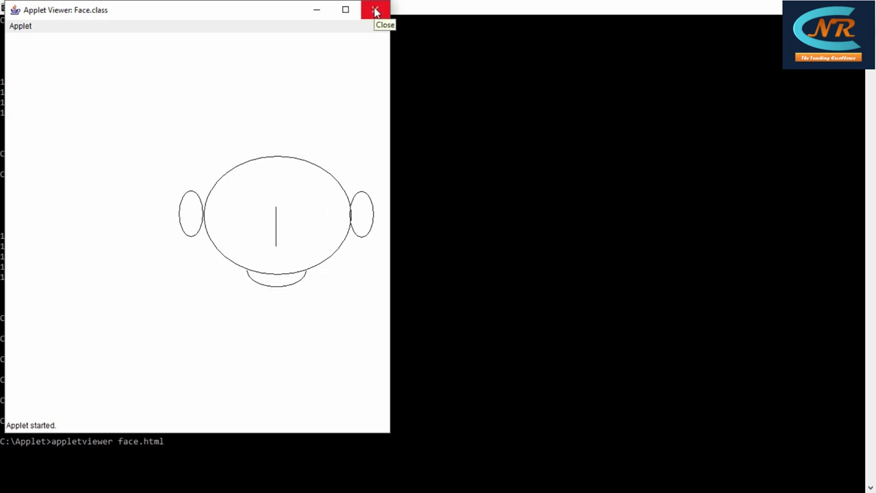
click(375, 11)
key(alt+Tab)
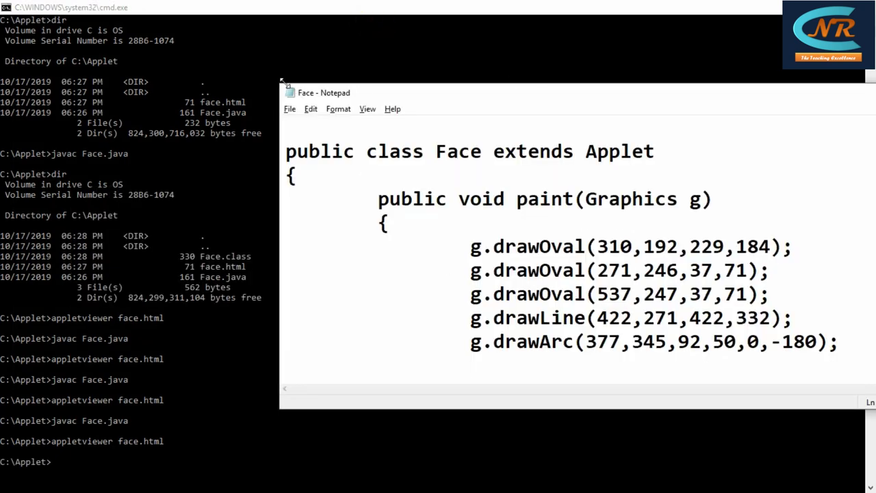
Step: Remove the slanted and horizontal lines of the side diagram in Paint
drag(281, 81, 128, 36)
key(alt+Tab)
key(Tab)
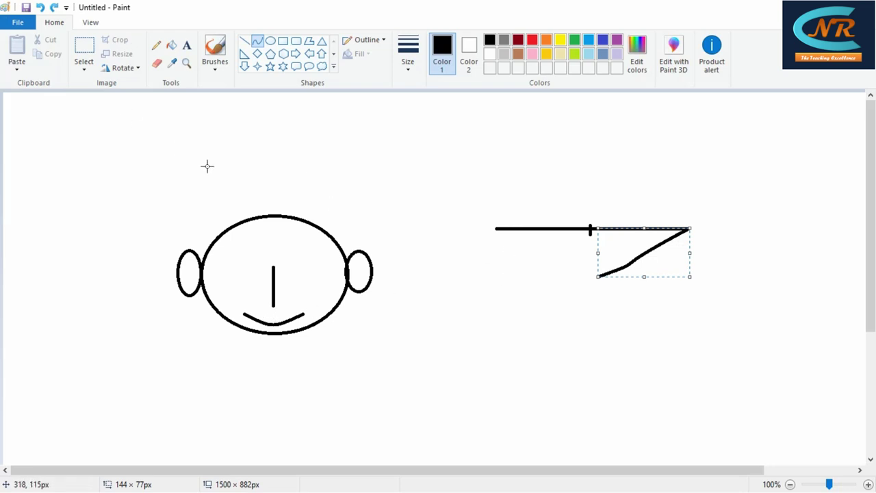
key(Delete)
key(ctrl+z)
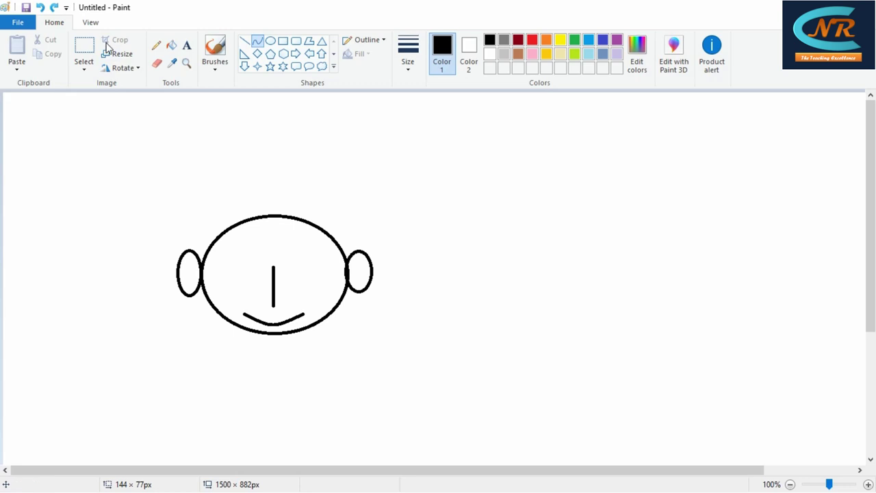
Step: Draw a flatter 98 × 21 px curve just above the face's mouth
click(257, 42)
drag(243, 305, 310, 305)
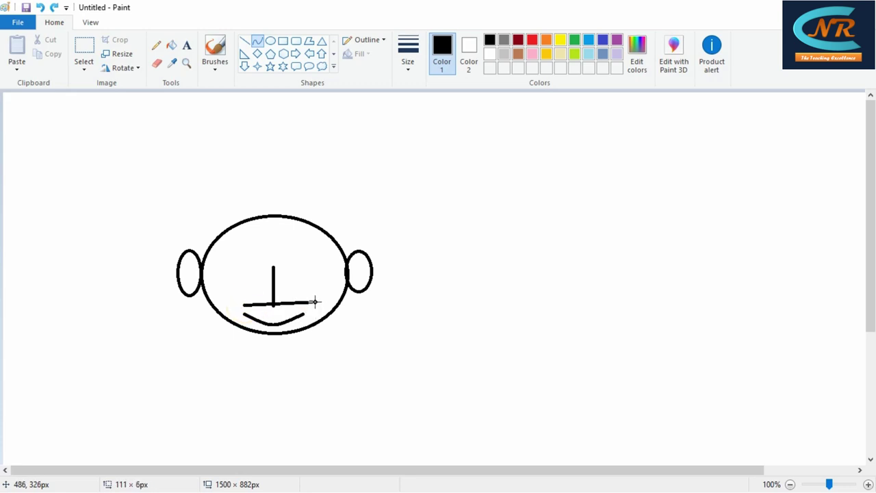
drag(309, 305, 306, 306)
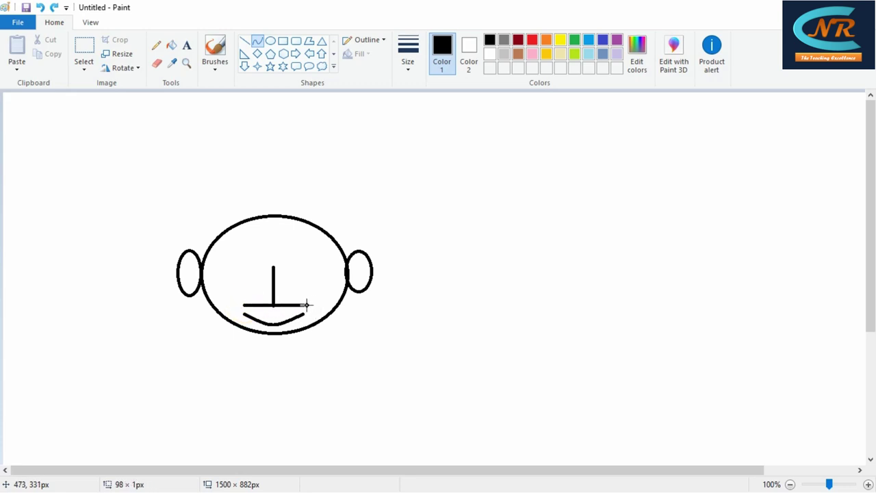
mouse_move(270, 304)
mouse_down()
mouse_move(271, 317)
mouse_move(243, 303)
mouse_up()
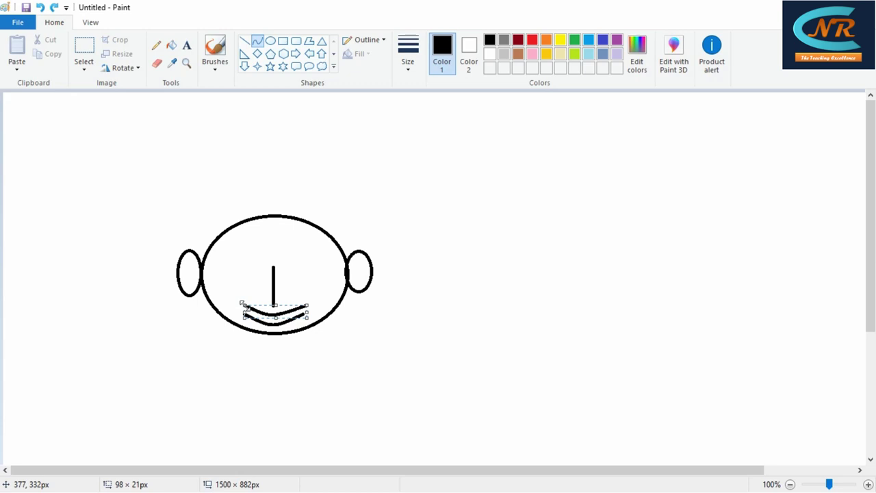
key(alt+Tab)
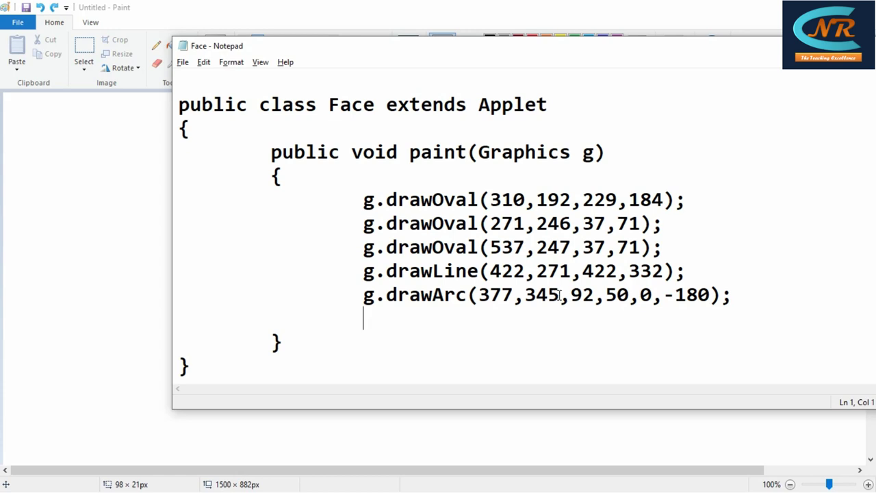
Step: Change the mouth arc height from 50 to 24 in the drawArc call
drag(629, 294, 622, 294)
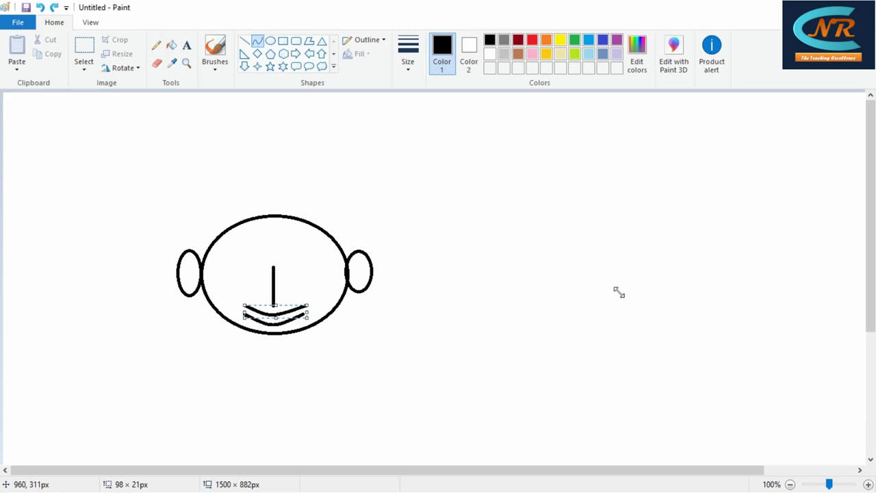
key(alt+Tab)
key(BackSpace)
key(BackSpace)
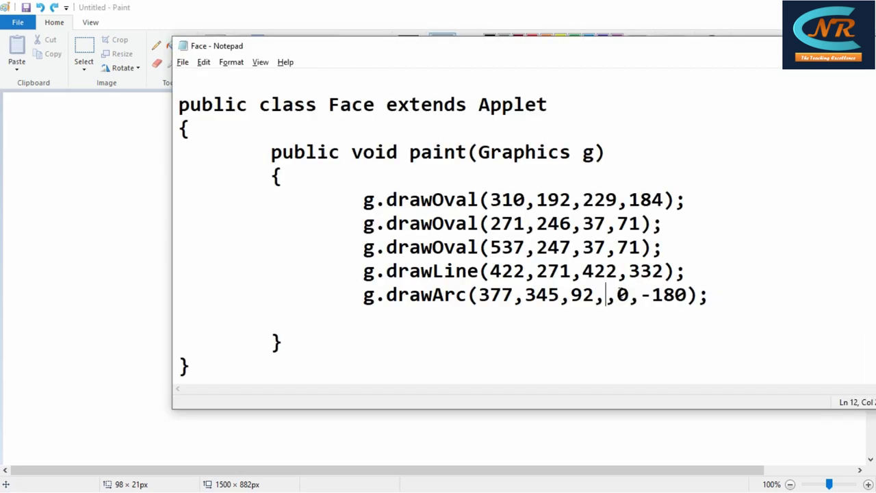
text(24)
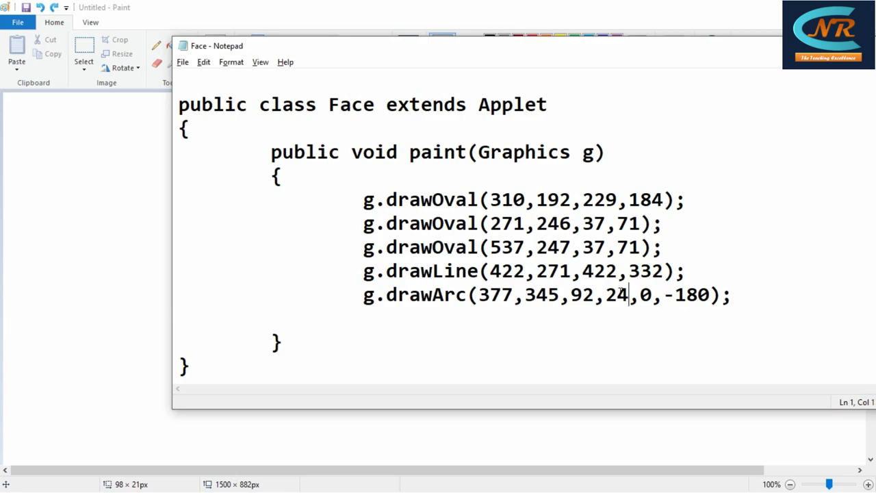
Step: Recompile Face.java and launch appletviewer face.html to view the flatter smile
key(alt+Tab)
key(alt+Tab)
key(Up)
key(Escape)
key(Up)
key(Return)
key(Up)
key(Up)
key(Return)
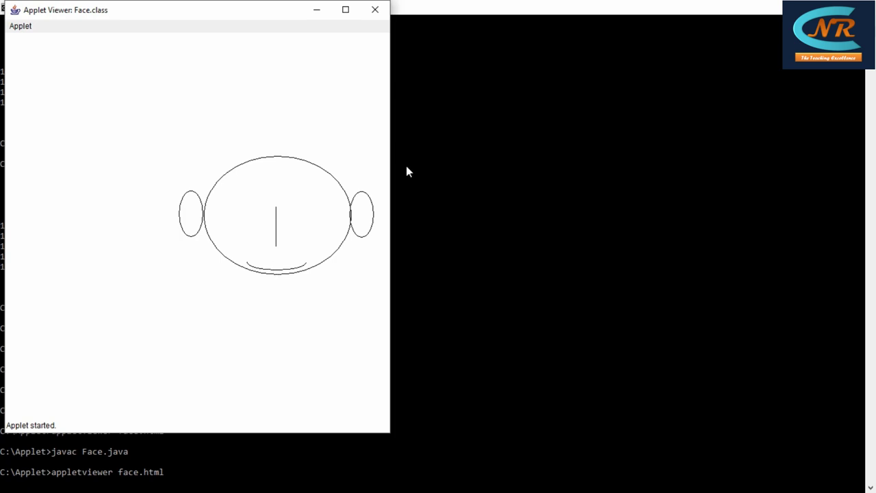
Step: Close the Applet Viewer window and return to Face.java in Notepad
key(alt+Tab)
click(297, 198)
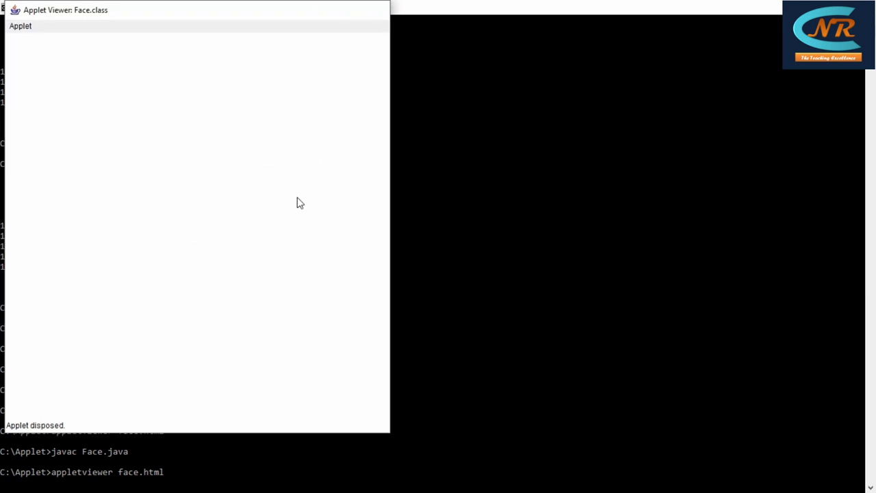
key(alt+F4)
key(alt+Tab)
key(alt+Tab)
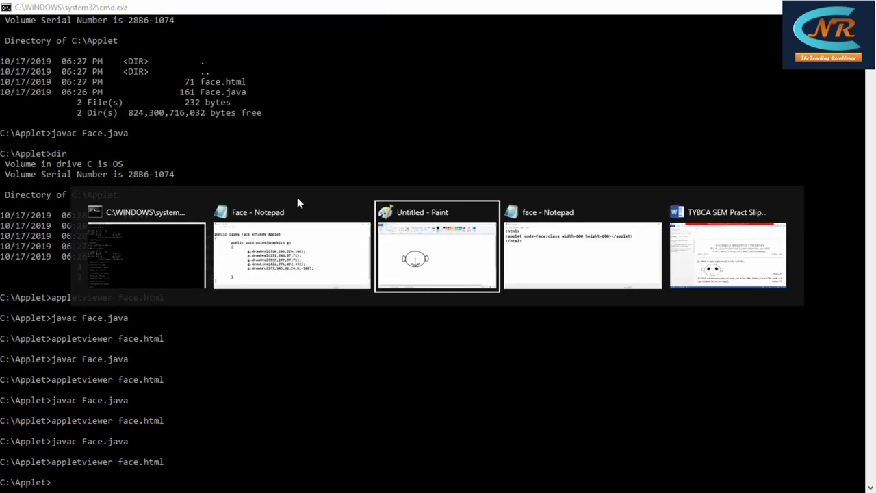
click(297, 199)
Step: Change the mouth call to g.drawArc(377,330,92,30,0,-180);
key(Left)
key(Left)
key(Left)
key(Left)
key(Left)
key(Left)
key(Left)
key(Left)
key(Left)
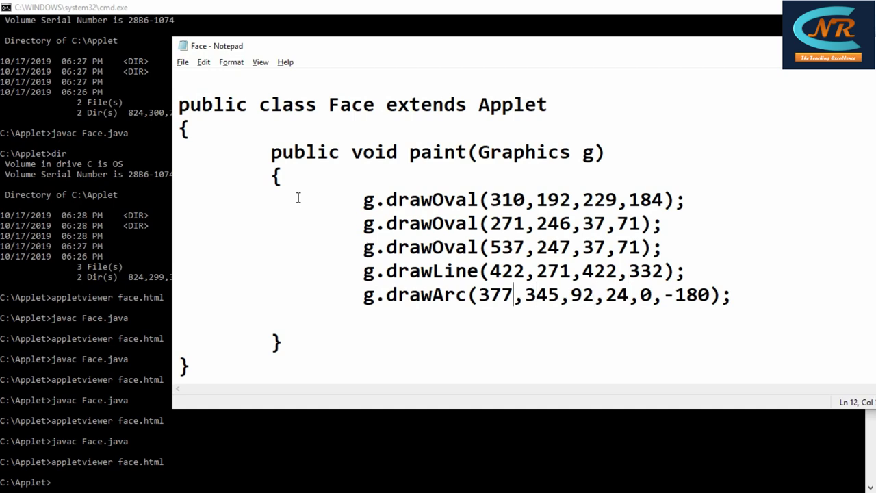
key(BackSpace)
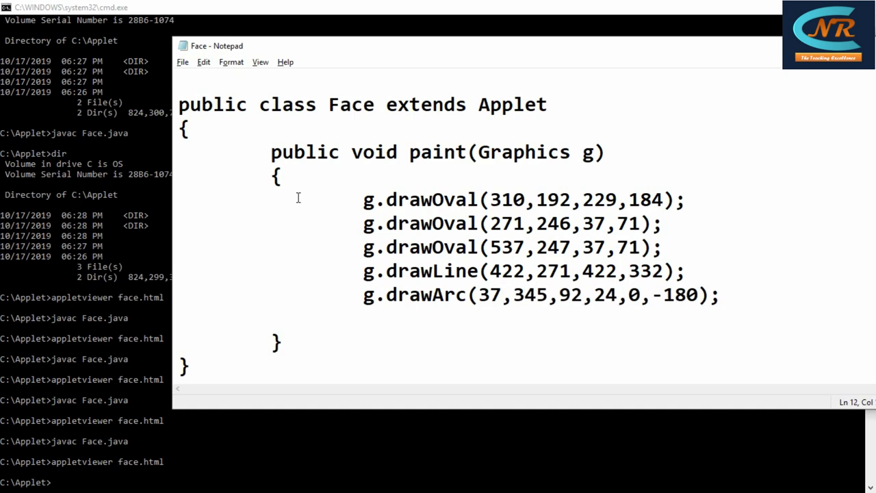
key(BackSpace)
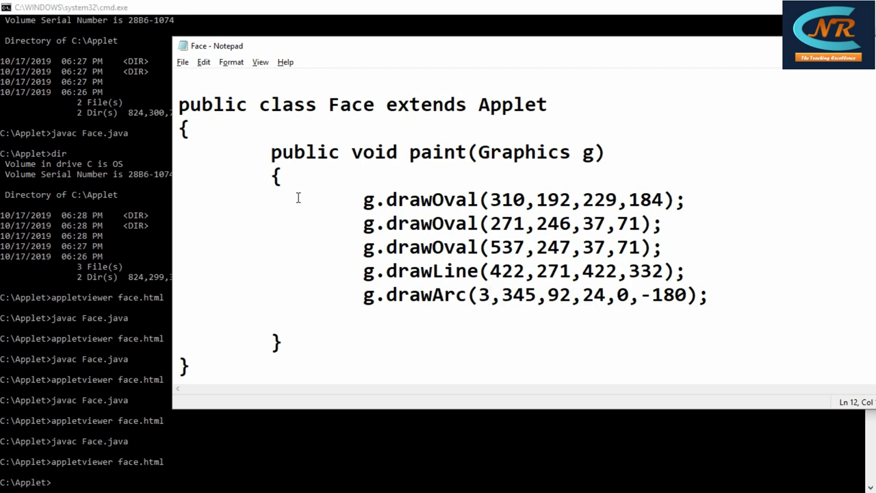
text(77)
key(Right)
key(Right)
key(BackSpace)
key(BackSpace)
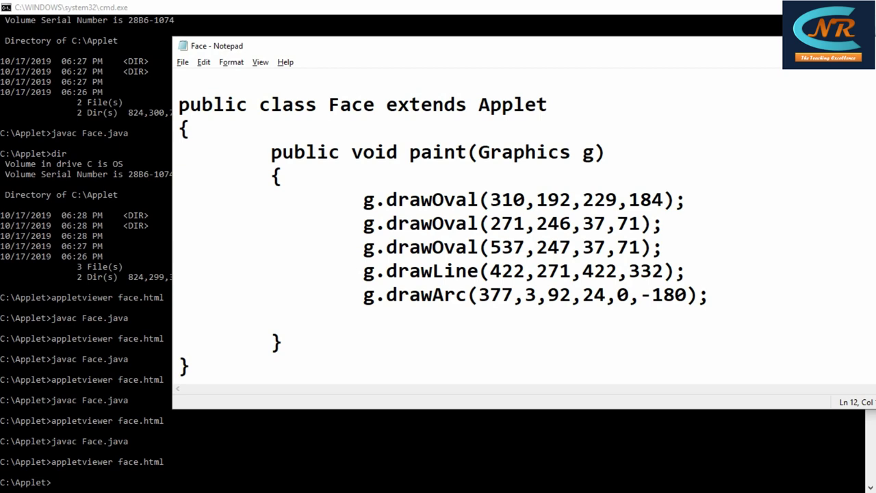
text(30)
key(Right)
key(Right)
key(Right)
key(Right)
key(Right)
key(Right)
key(BackSpace)
key(BackSpace)
text(30)
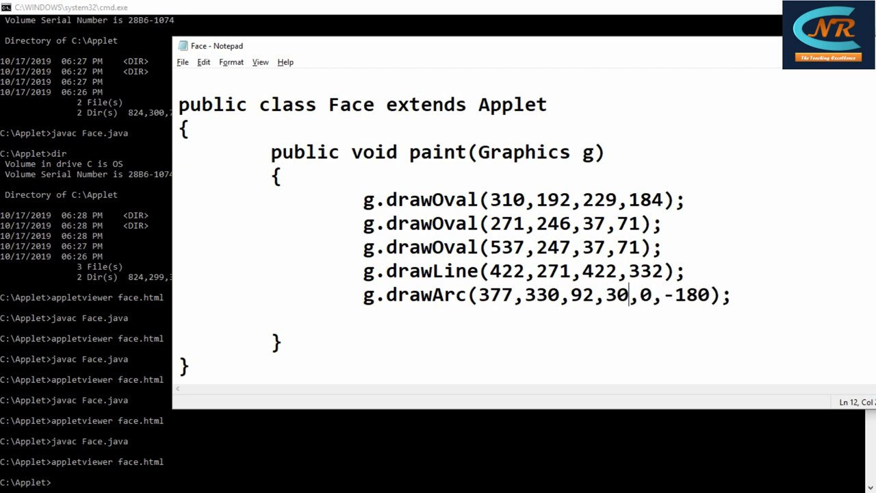
Step: Recompile Face.java, preview it with appletviewer face.html, and close the viewer
key(alt+Tab)
key(Up)
key(Up)
key(Up)
key(Up)
key(Return)
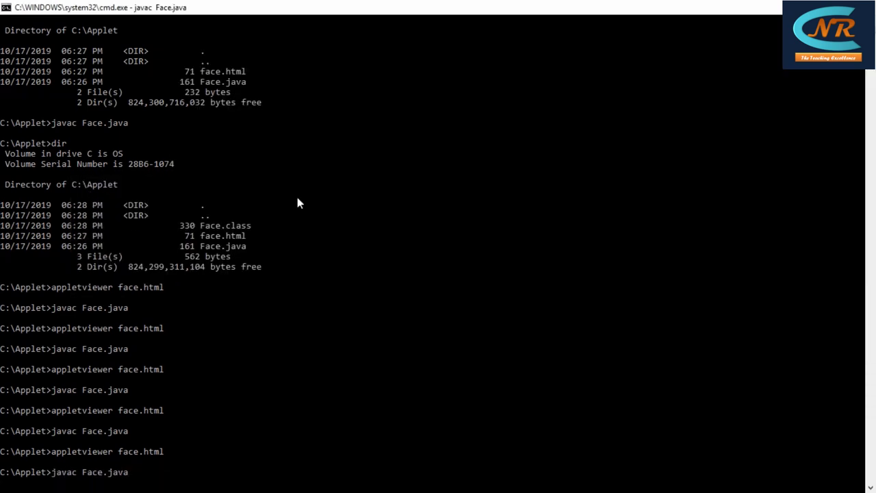
key(Up)
key(Return)
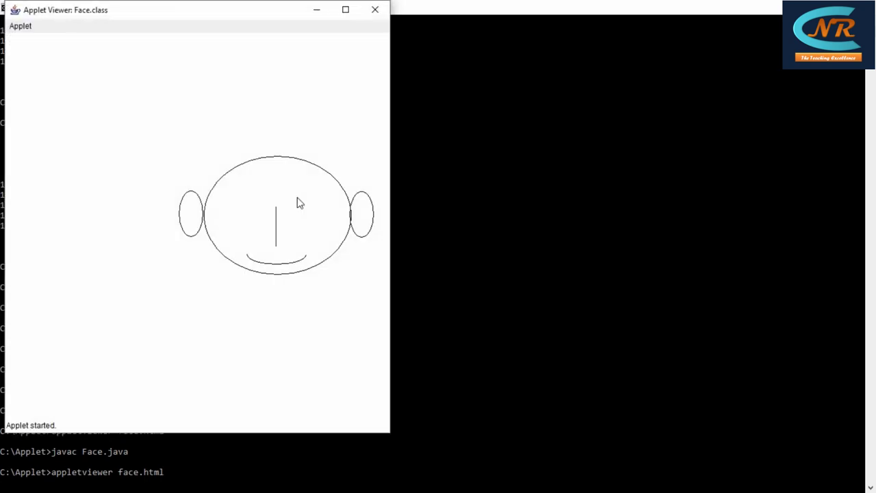
click(377, 15)
key(alt+Tab)
key(alt+Tab)
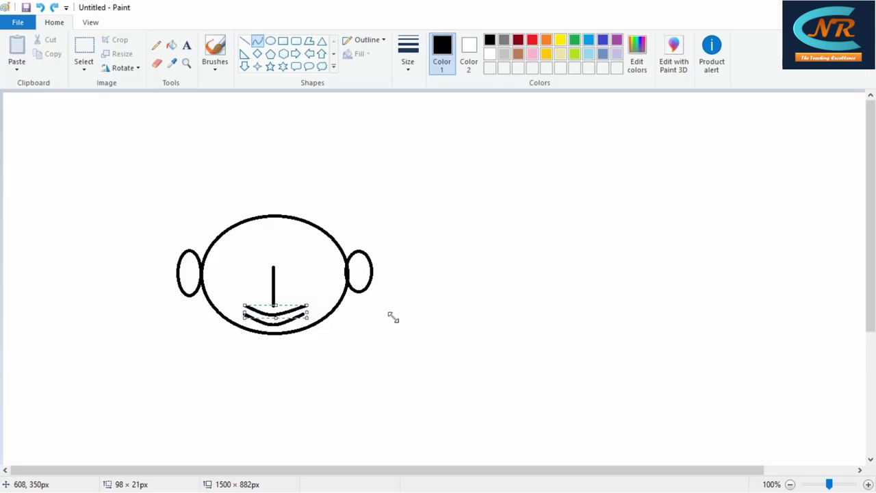
Step: Draw a 30 × 32 px circle left of the nose as the left-eye guide
click(271, 41)
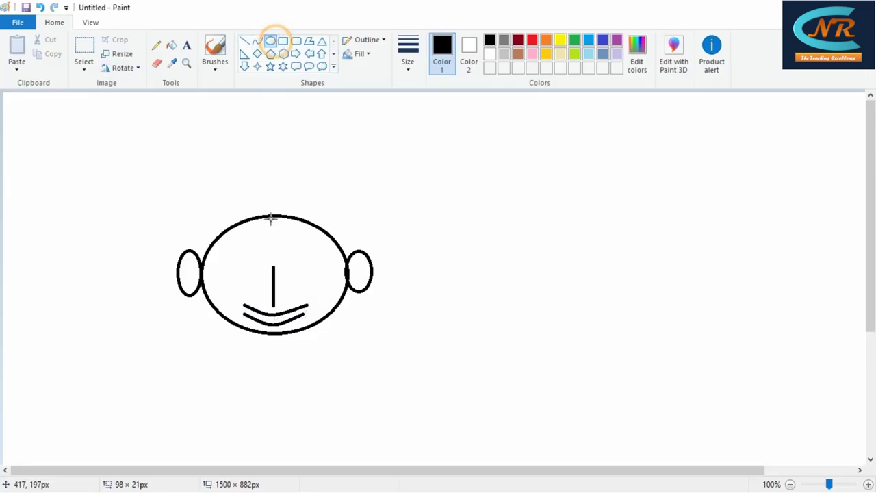
drag(235, 256, 255, 276)
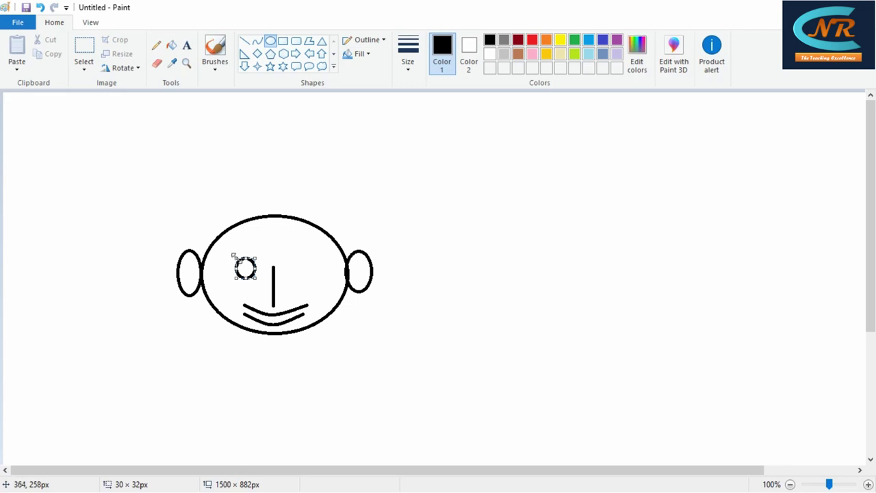
key(alt+Tab)
key(alt+Tab)
key(Tab)
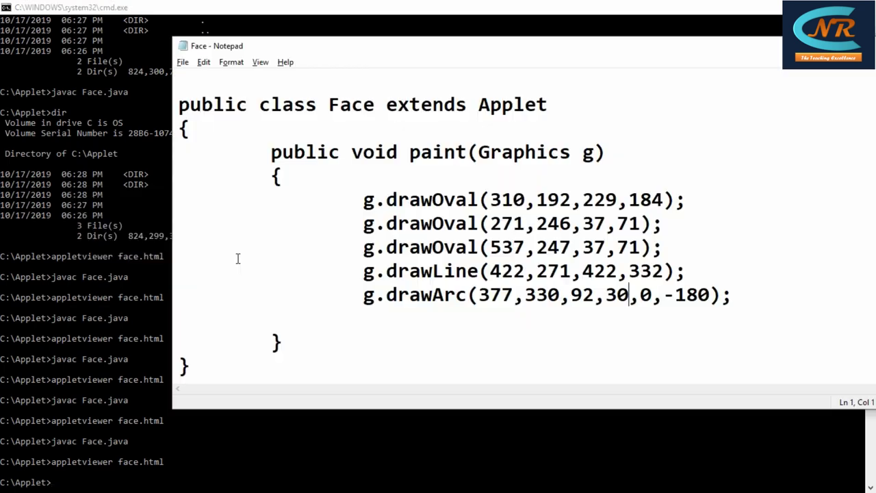
Step: Type g.setColor(Color.red); below the mouth arc, replacing an initial Black
click(369, 317)
text(g.setCo)
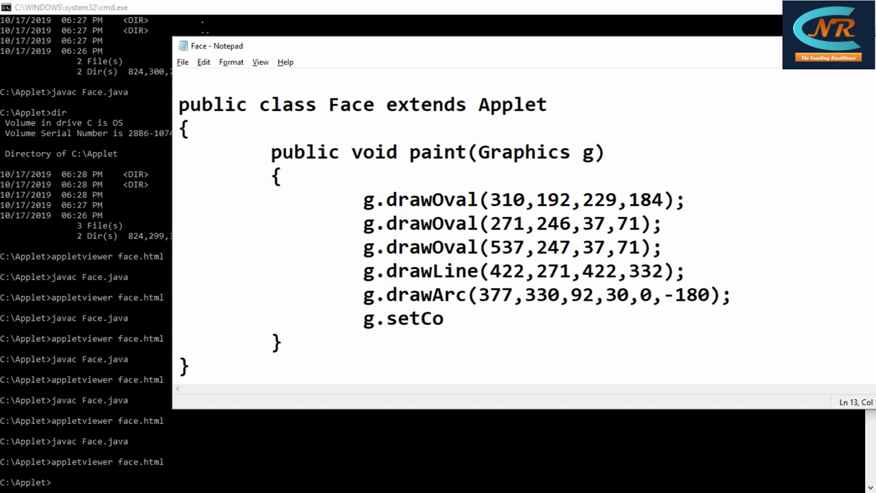
text(lor(Color.)
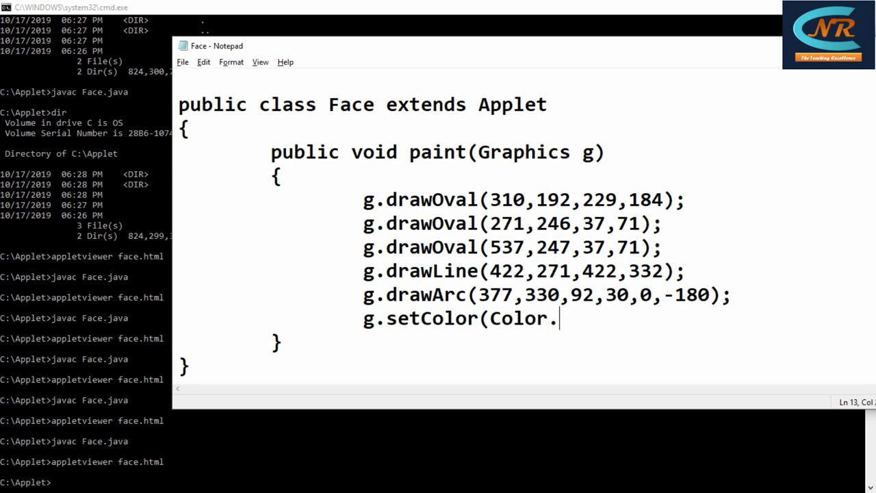
text(Black)
text())
key(Left)
key(BackSpace)
key(BackSpace)
key(BackSpace)
key(BackSpace)
key(BackSpace)
text(red))
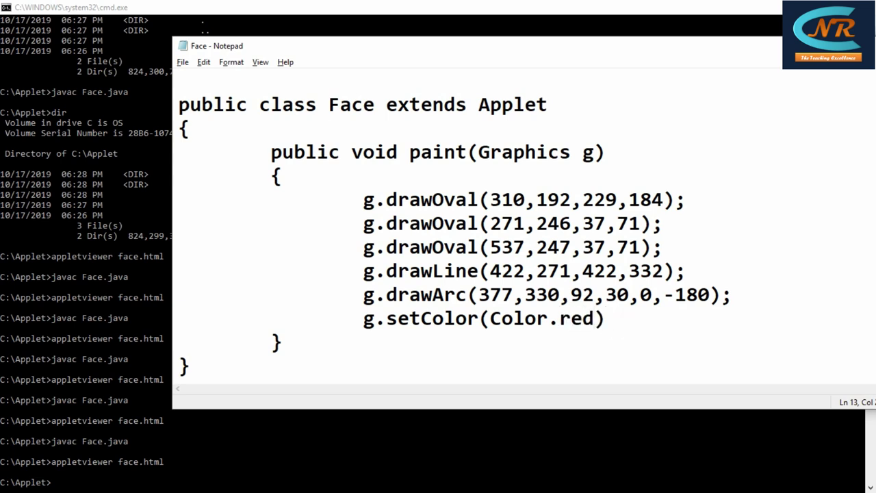
text(;)
Step: Fix the indentation of the setColor line and indent the blank line below it
key(Return)
key(Tab)
key(Tab)
key(Down)
key(Down)
key(Up)
key(Up)
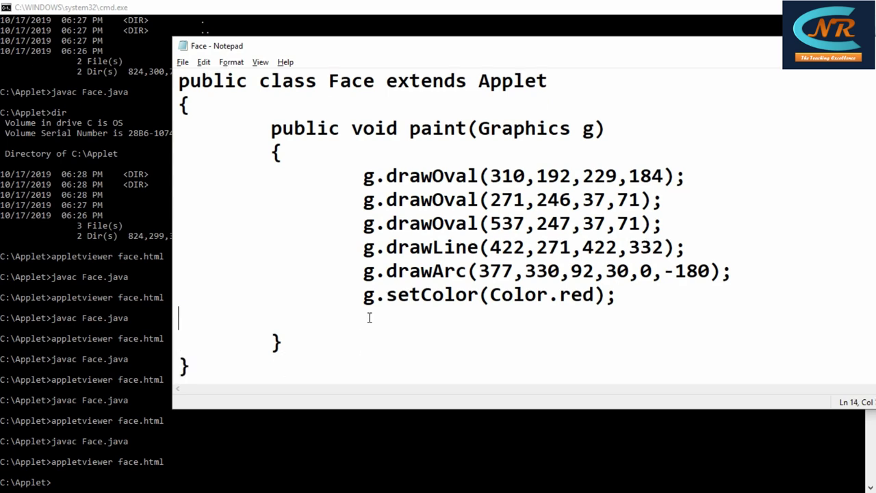
key(Up)
key(Tab)
key(Down)
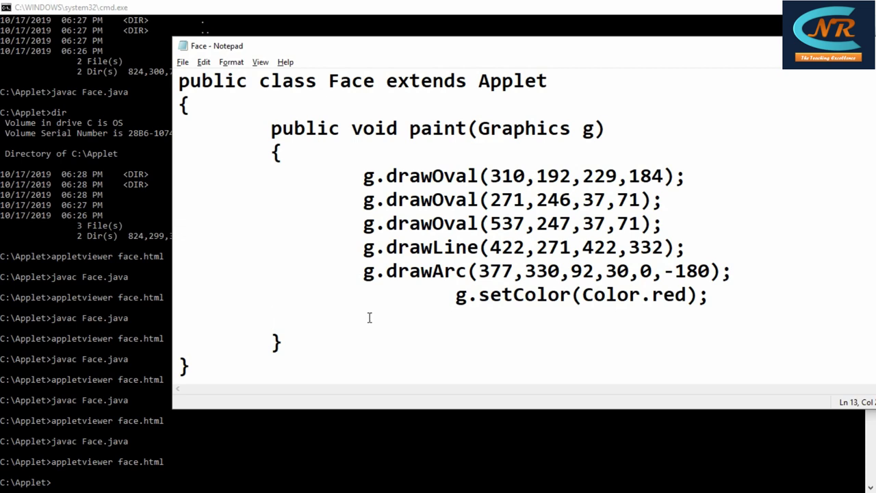
key(Delete)
key(Down)
key(Tab)
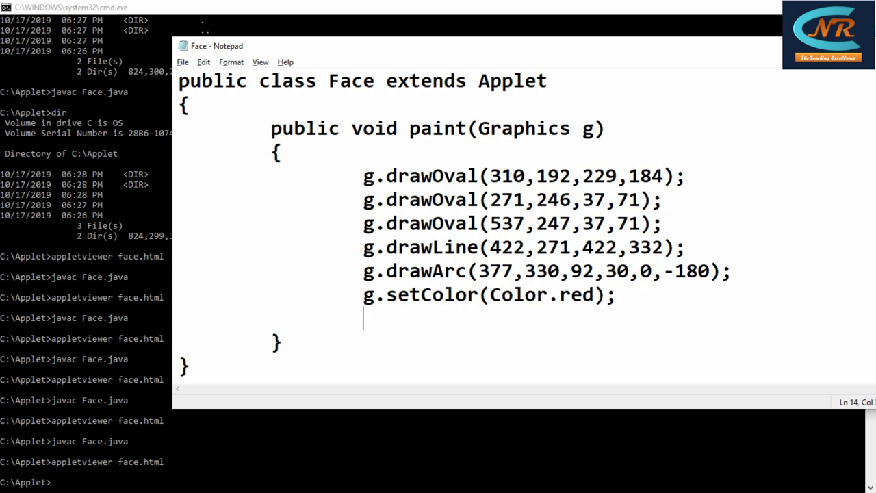
Step: Begin the left-eye statement g.fillOvar( and check the eye position in Paint
text(g)
text(.fillOvar)
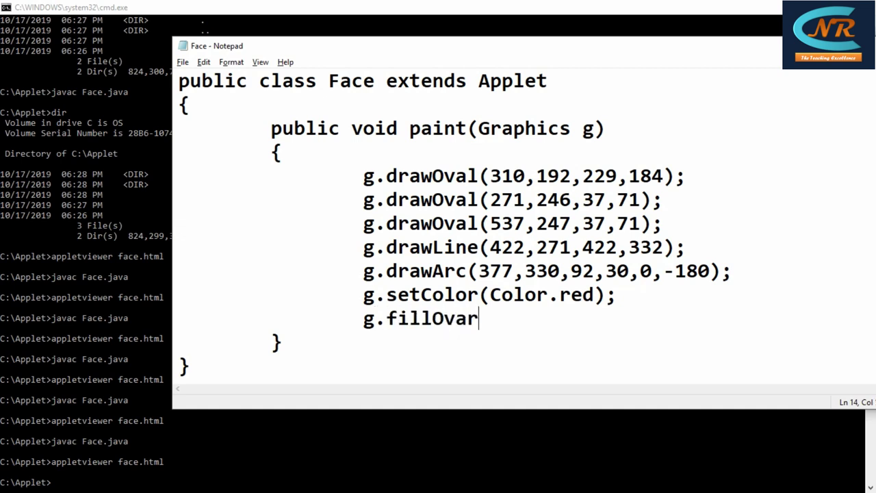
text(()
key(alt+Tab)
key(alt+Tab)
key(alt+Tab)
key(Tab)
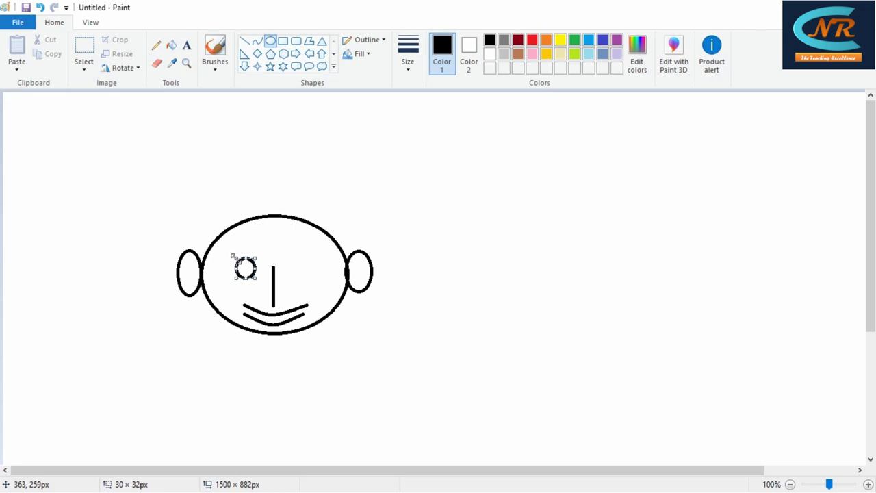
key(alt+Tab)
Step: Complete it as g.fillOvar(363,259,30,32); and sketch a 29 × 28 px right-eye circle
text(363,259,)
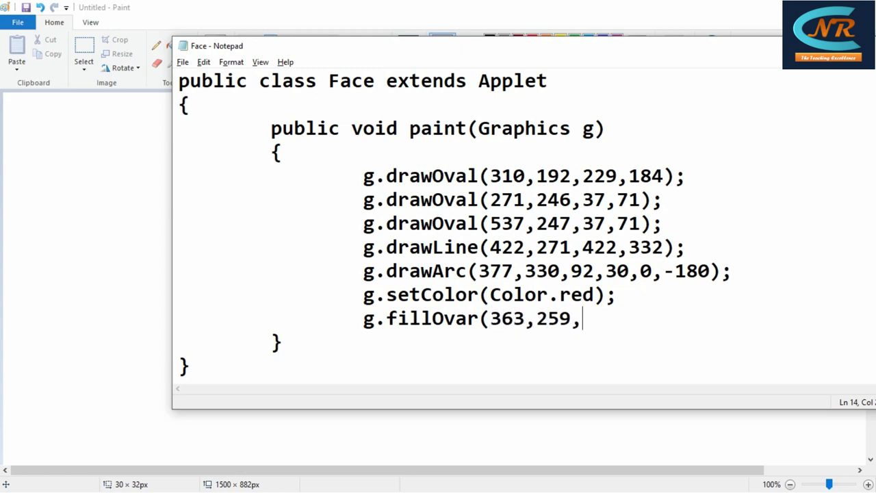
key(alt+Tab)
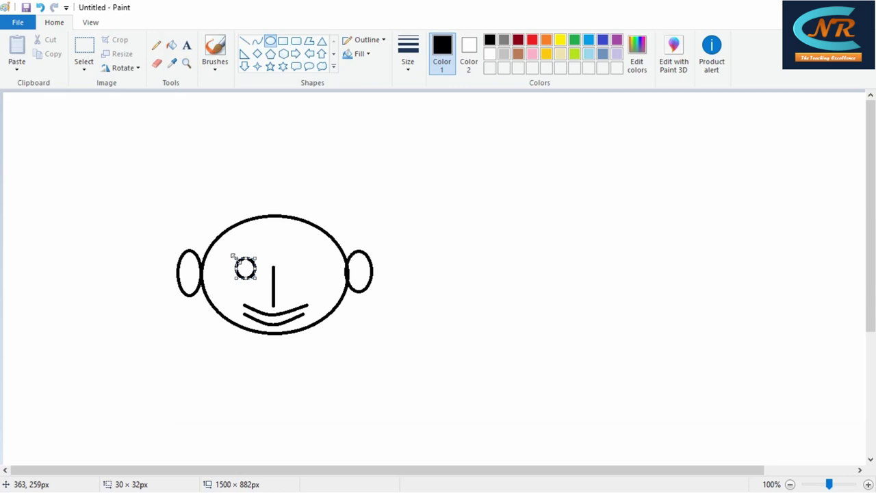
key(alt+Tab)
text(30)
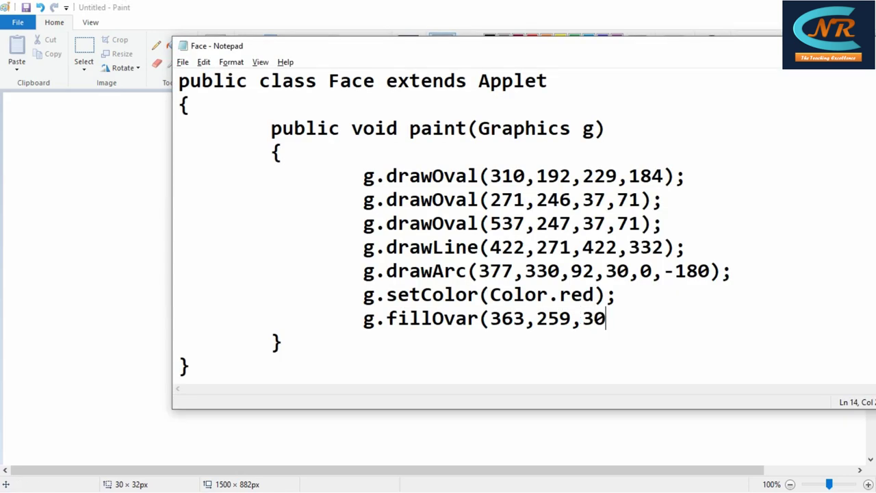
text(,32)
text();)
key(Return)
key(Tab)
key(Tab)
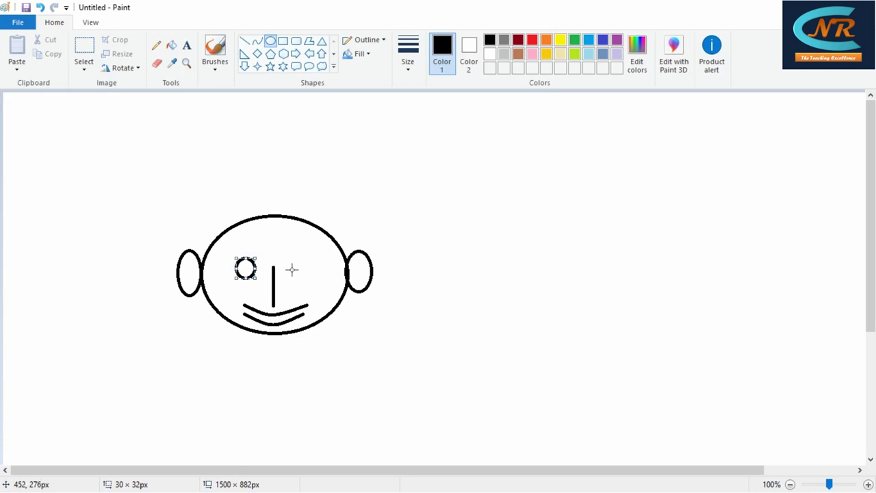
drag(292, 258, 309, 274)
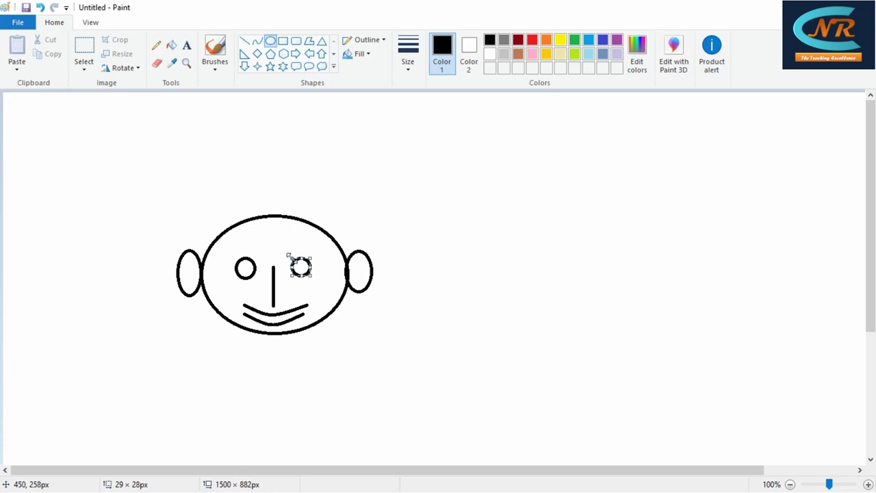
Step: Start a new g.fillOval( line and correct the earlier 'fillOvar' typo to fillOval
key(alt+Tab)
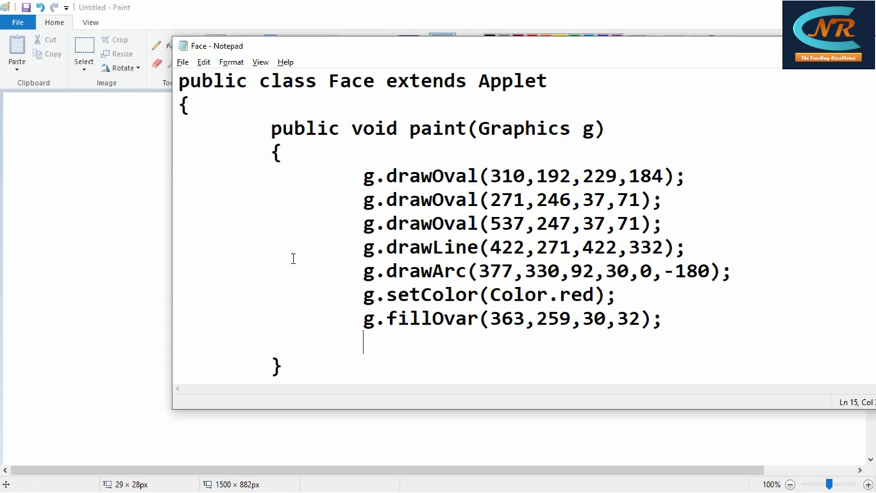
text(g.fillOval)
key(Up)
key(BackSpace)
text(l)
key(Down)
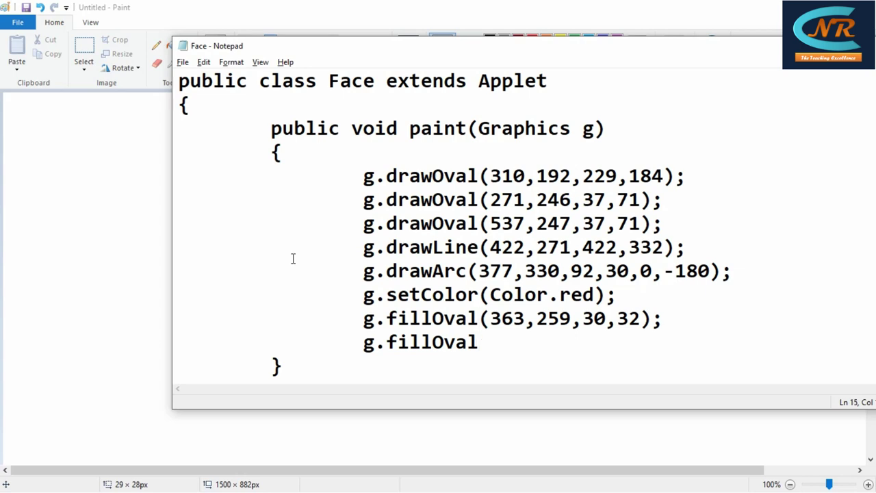
text(()
Step: Check the right eye's position in Paint and complete g.fillOval(450,258,30,32); in Face.java
key(alt+Tab)
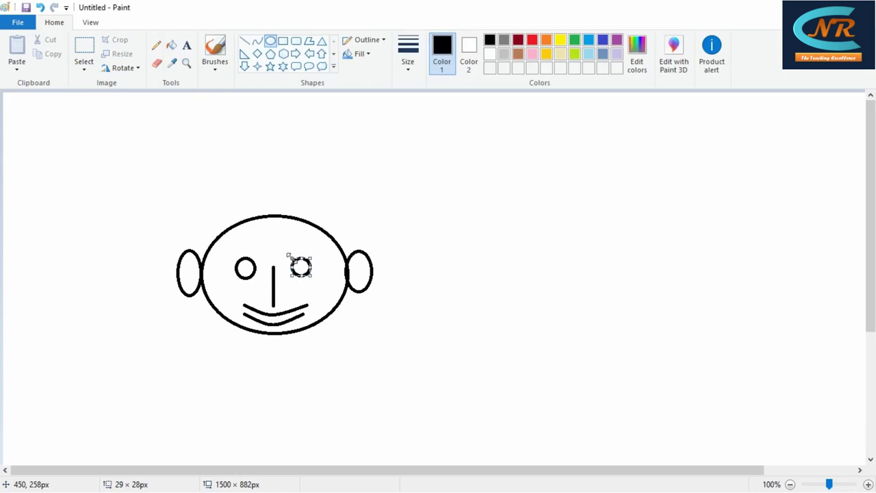
key(alt+Tab)
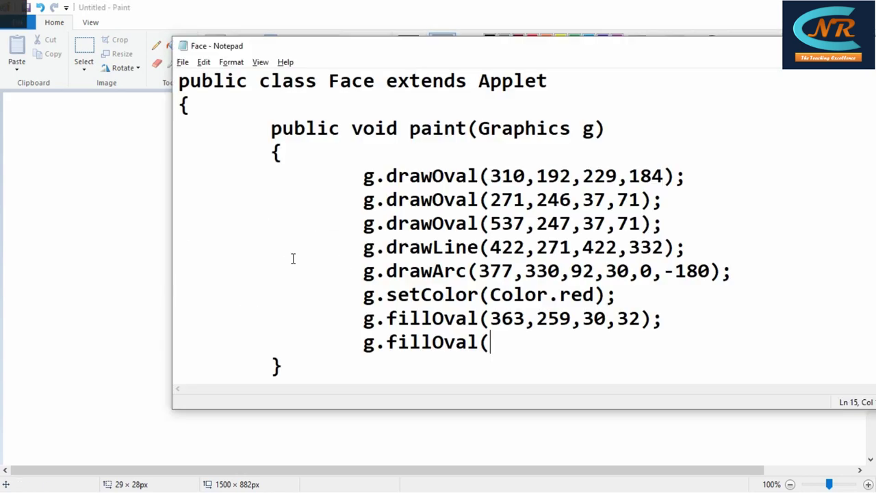
text(450)
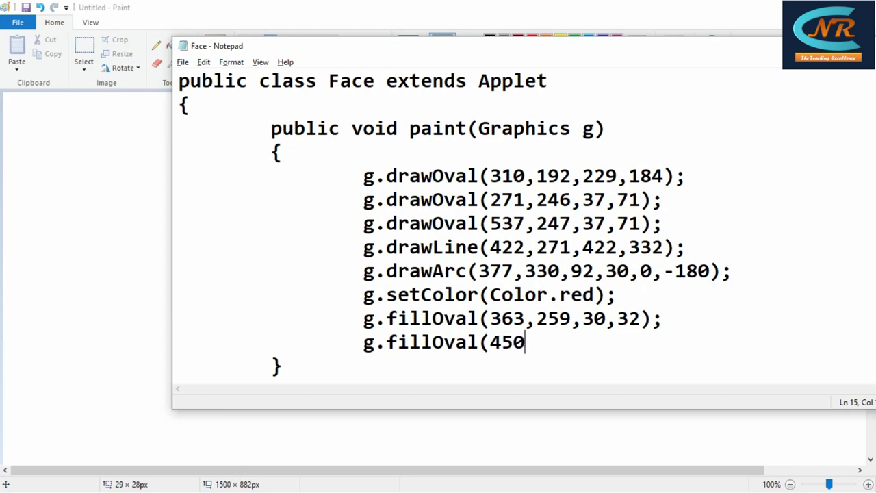
text(,258,30,32);)
key(Return)
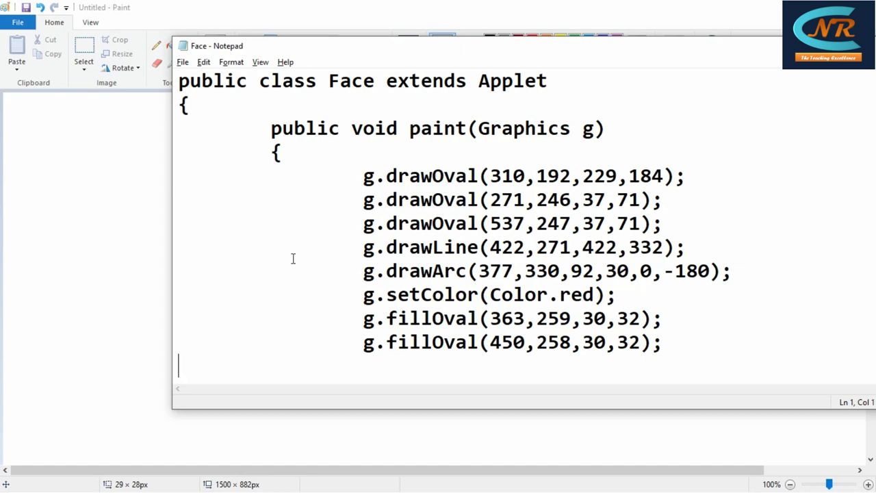
key(alt+Tab)
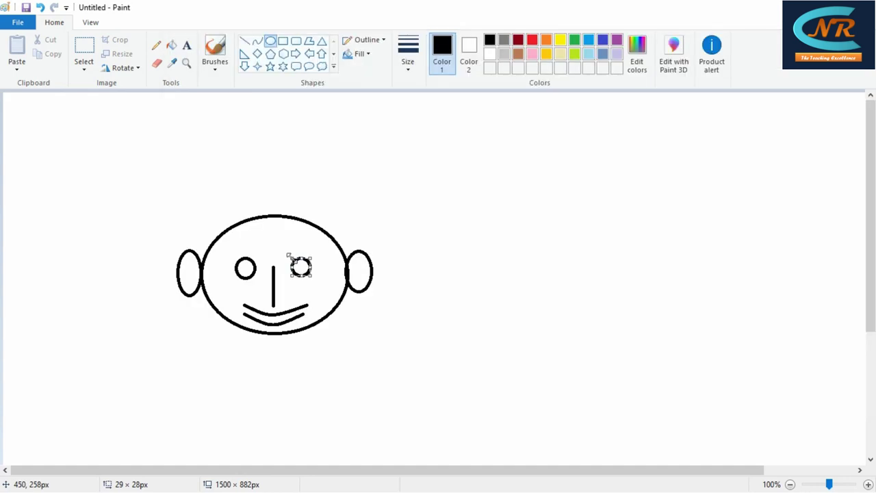
Step: Recompile Face.java with javac in Command Prompt
key(alt+Tab)
key(Tab)
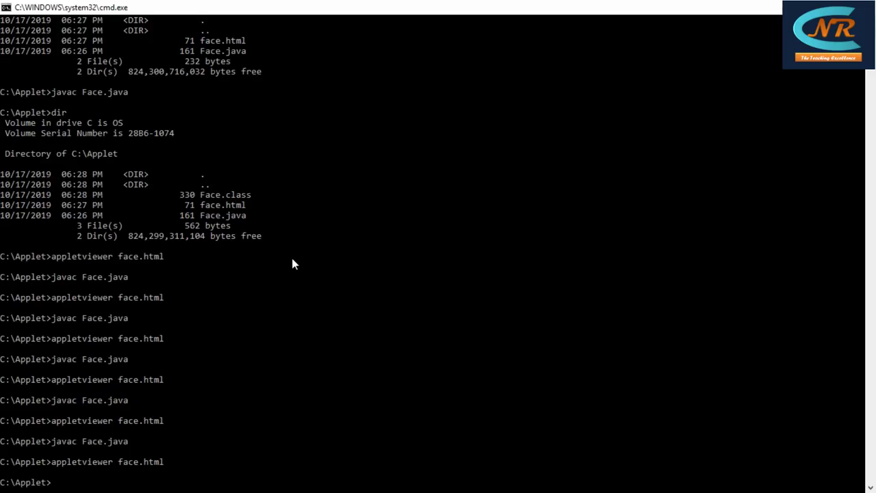
key(Up)
key(Escape)
text(dir)
key(Up)
key(Up)
key(Return)
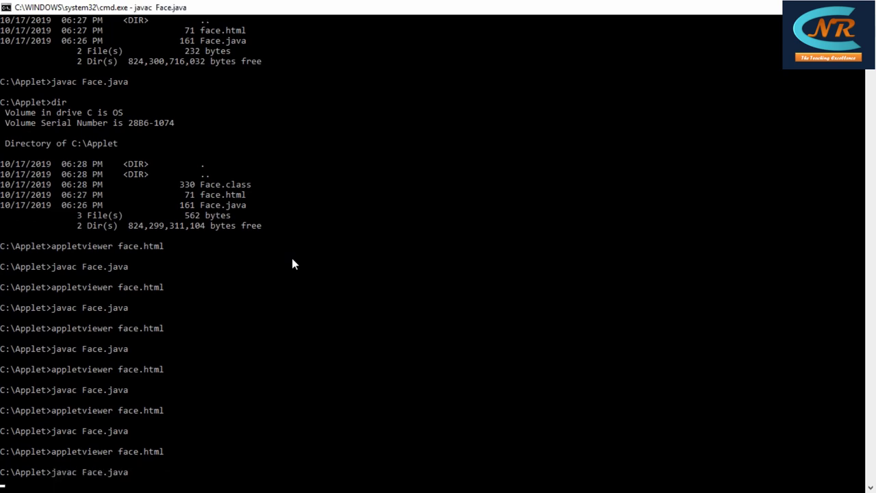
Step: Run appletviewer face.html, check that both red eyes appear, and close the viewer
key(Up)
key(Up)
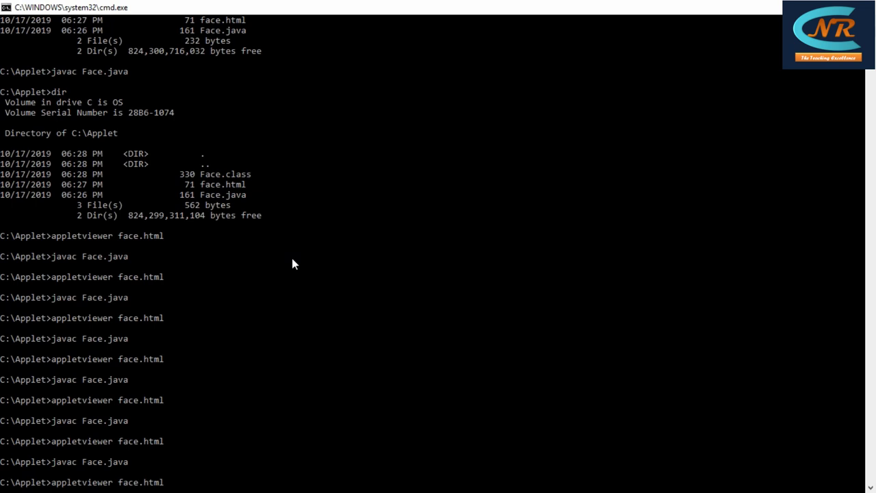
key(Return)
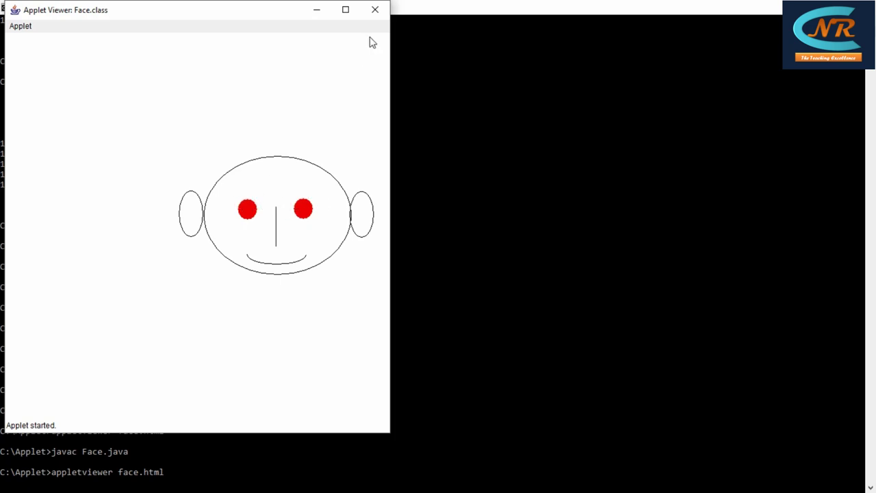
click(375, 15)
key(alt+Tab)
key(alt+Tab)
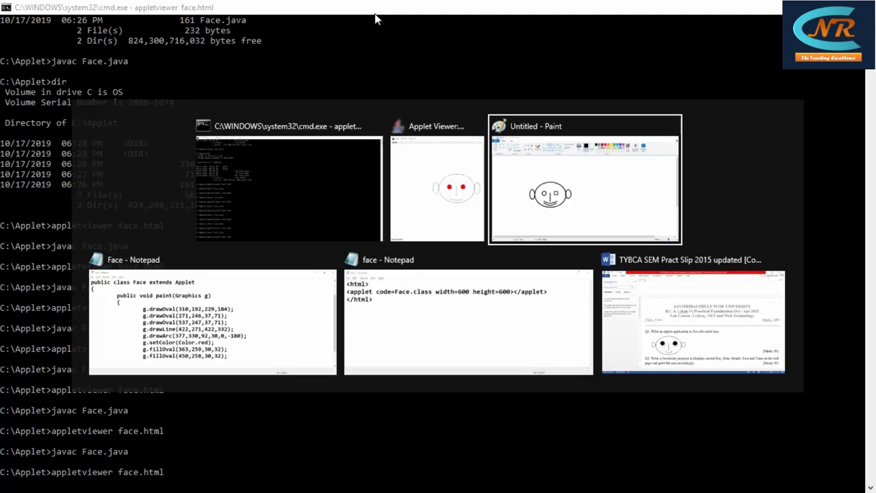
Step: Compare against the Word exam slip's Q1 smile-face drawing, then return to Face.java
key(alt+Tab)
key(alt+Tab)
key(alt+Tab)
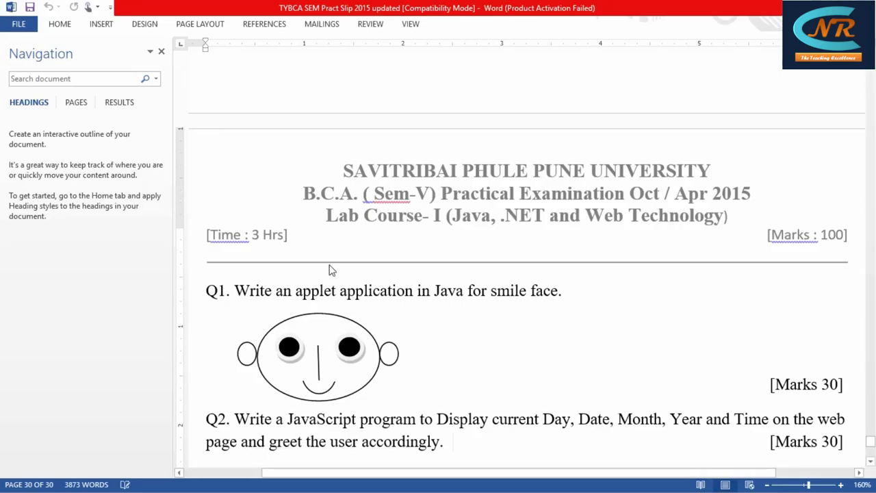
key(alt+Tab)
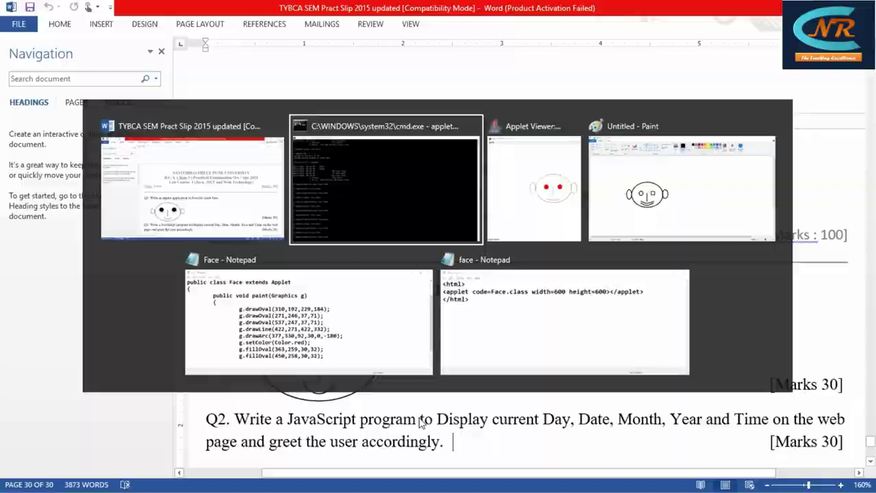
key(alt+Tab)
key(alt+Tab)
key(alt+shift+Tab)
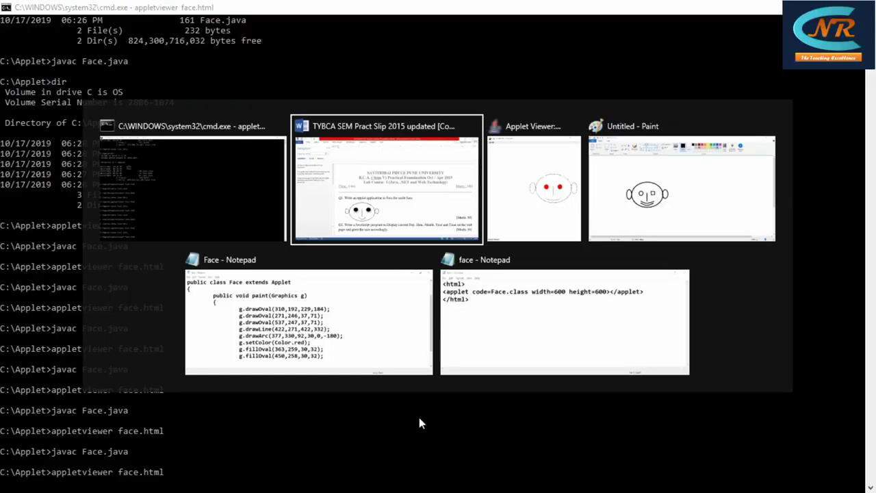
click(493, 337)
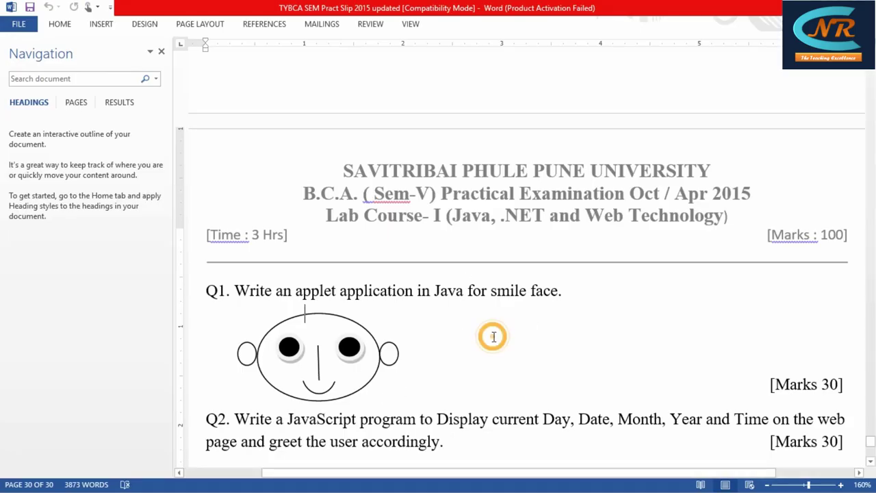
click(375, 293)
key(alt+Tab)
key(alt+Tab)
key(alt+Tab)
key(alt+Tab)
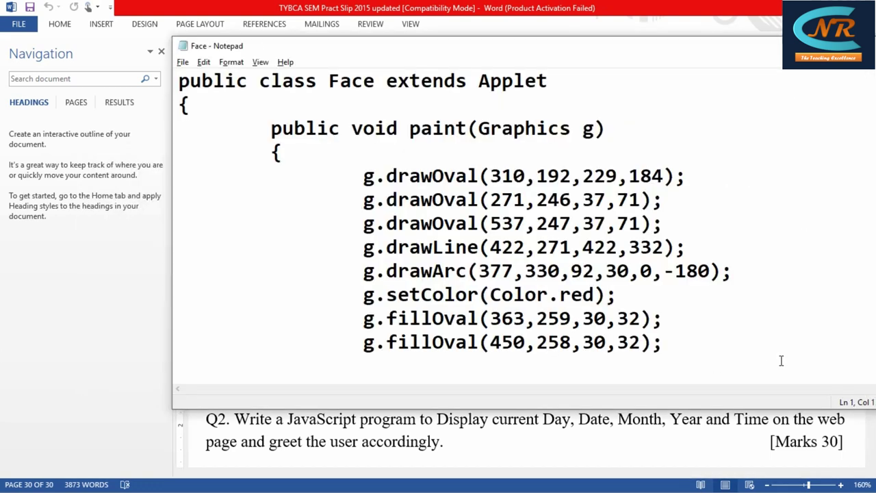
Step: Delete the blank line after the second eye's fillOval, enlarge Notepad, then show the Word exam
click(578, 368)
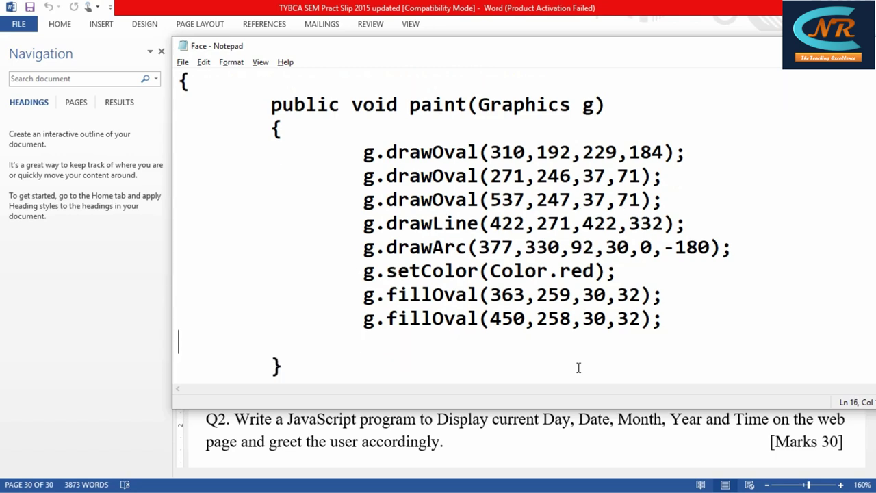
key(BackSpace)
mouse_move(174, 35)
mouse_down()
mouse_move(14, 4)
mouse_move(160, 28)
mouse_up()
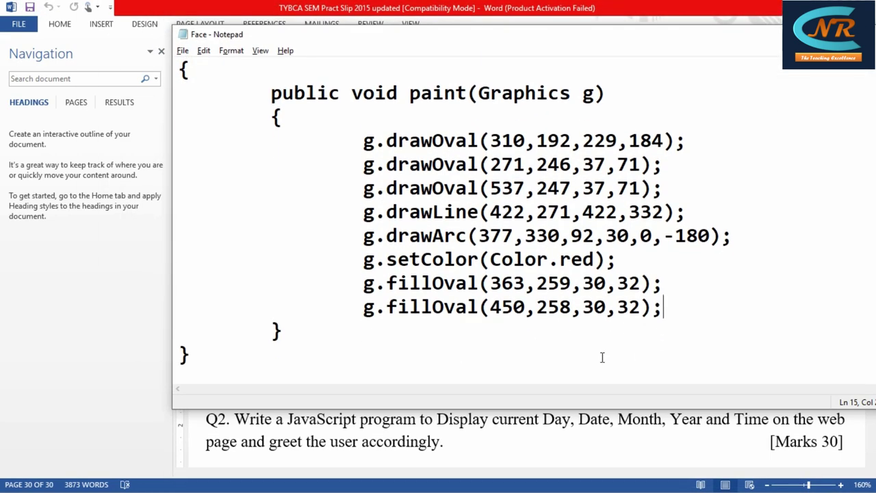
key(alt+Tab)
click(455, 354)
drag(870, 448, 870, 438)
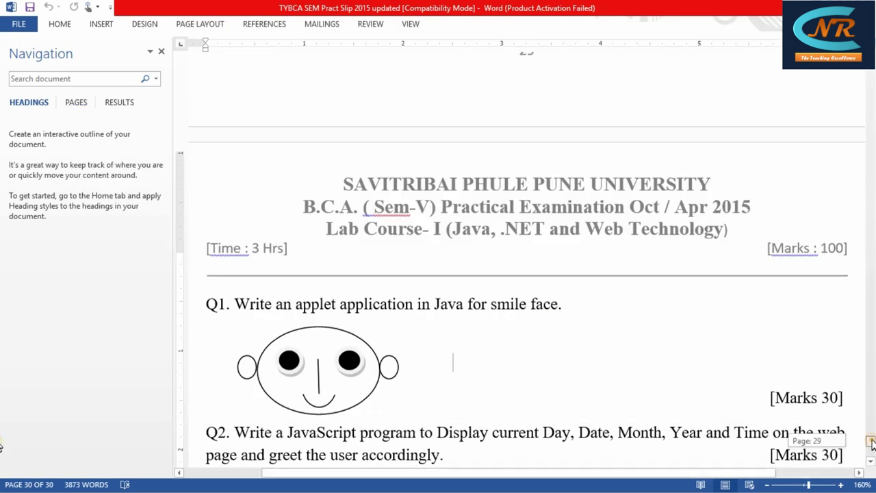
Step: Scroll the Word exam up to page 10's Q1 temple-design applet question
drag(874, 305, 870, 174)
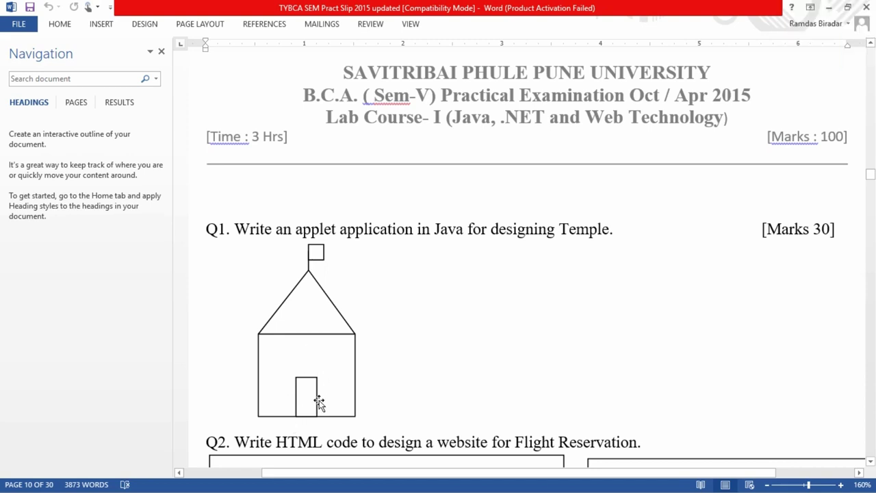
key(alt+Tab)
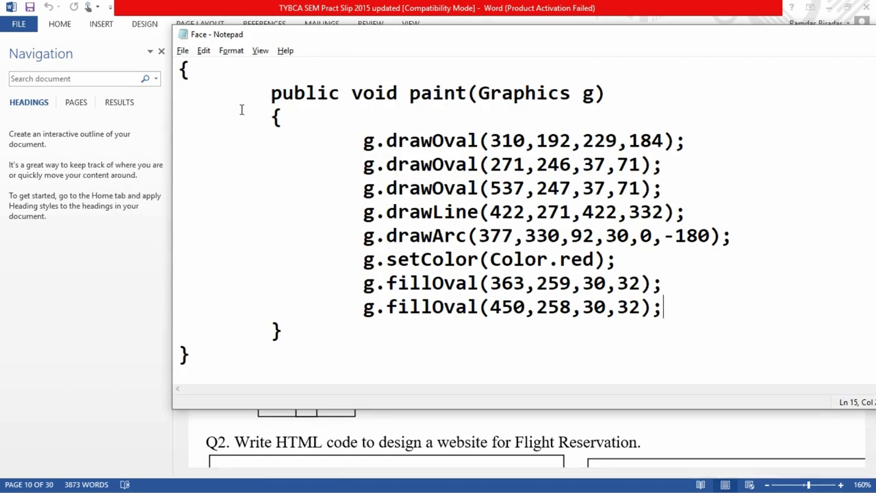
Step: Remove the blank line between the java.awt import and the Face class declaration
click(228, 73)
key(Up)
key(Up)
key(Up)
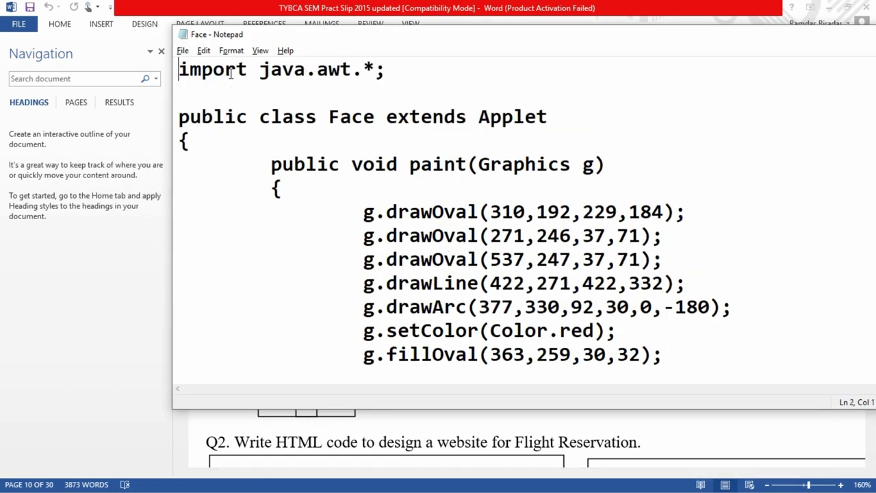
key(BackSpace)
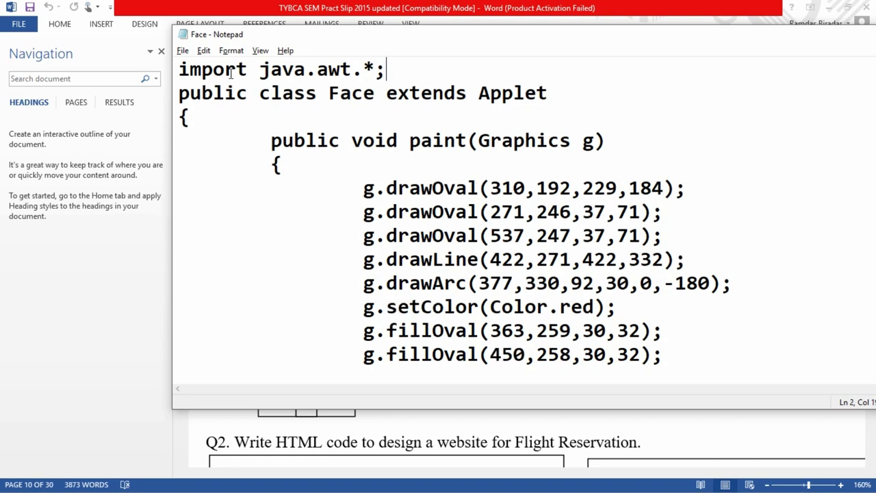
key(Up)
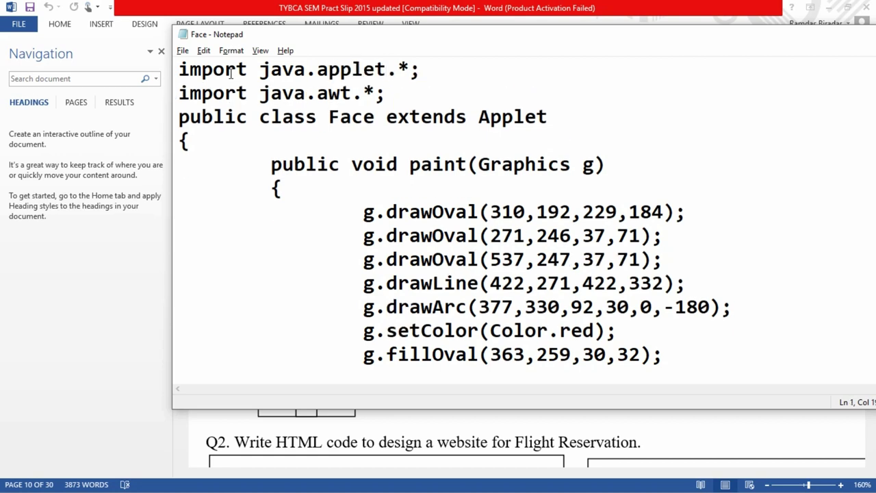
key(Right)
key(Right)
key(Right)
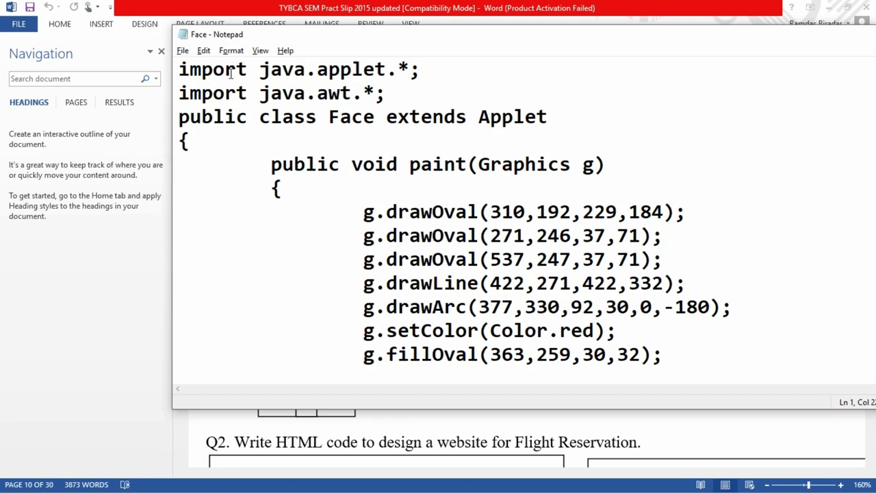